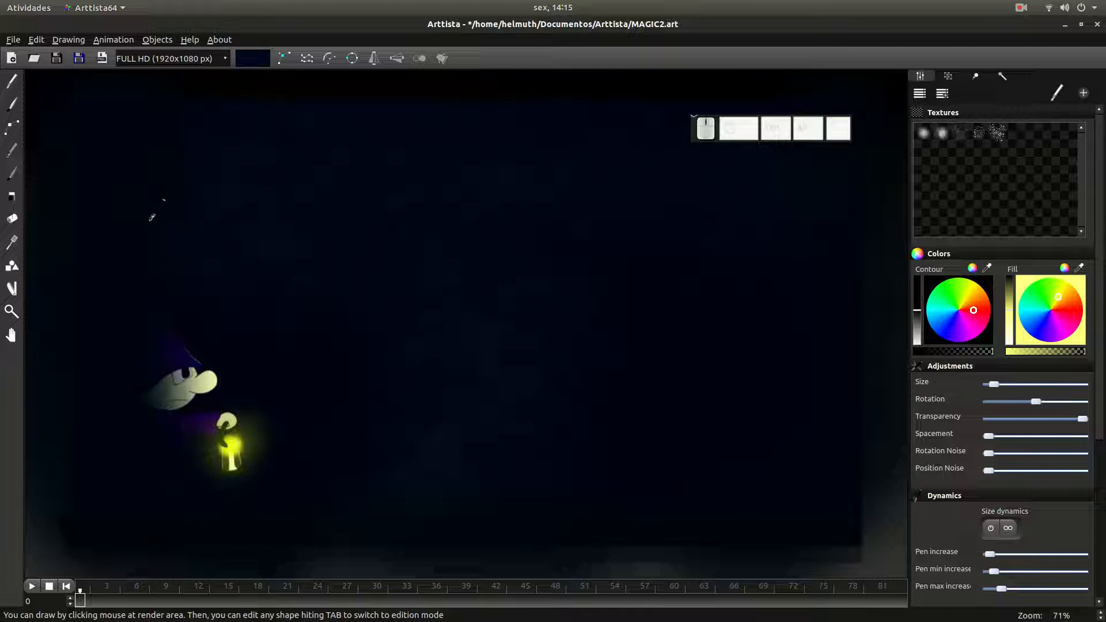
- Set up the Brush with the second soft round texture and the lantern's yellow as fill colour
{"action": "left_click", "coordinate": [12, 104]}
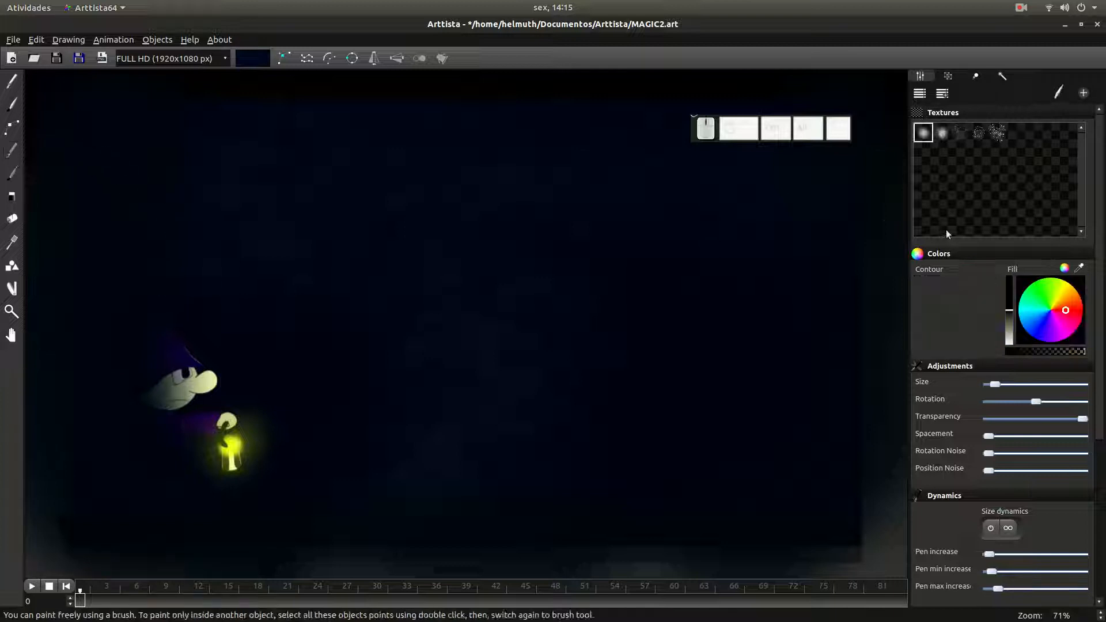
{"action": "left_click", "coordinate": [944, 138]}
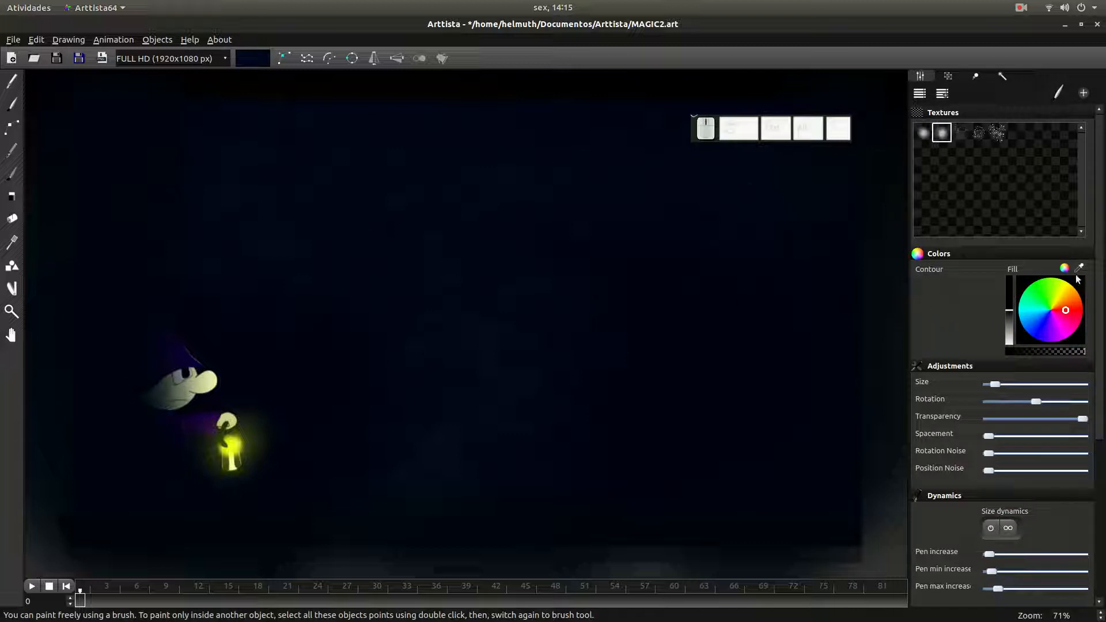
{"action": "left_click", "coordinate": [230, 446], "text": "alt"}
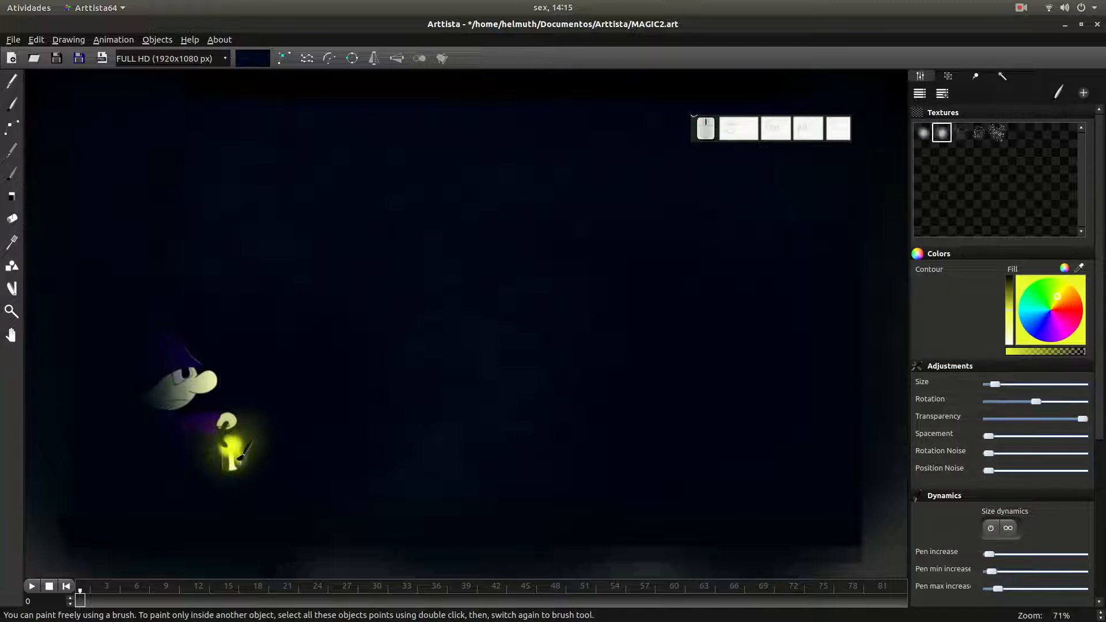
- Raise the brush's Position Noise and paint a curved yellow glow stroke beside the lantern
{"action": "scroll", "coordinate": [238, 458], "scroll_direction": "up", "scroll_amount": 4}
{"action": "left_click_drag", "start_coordinate": [242, 461], "coordinate": [563, 363]}
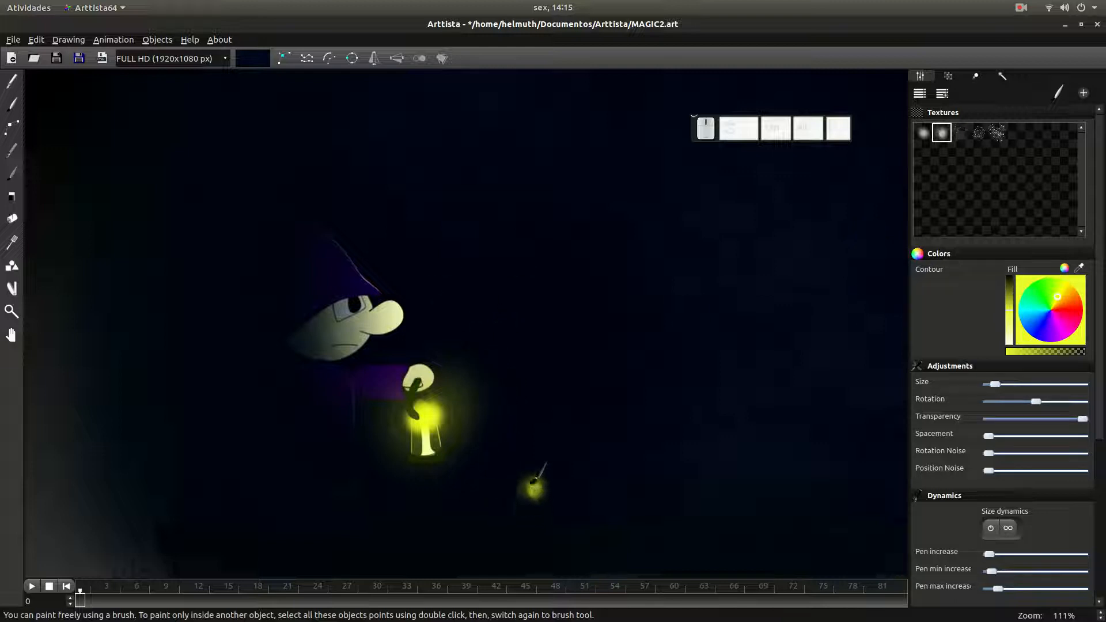
{"action": "left_click_drag", "start_coordinate": [989, 472], "coordinate": [1017, 471]}
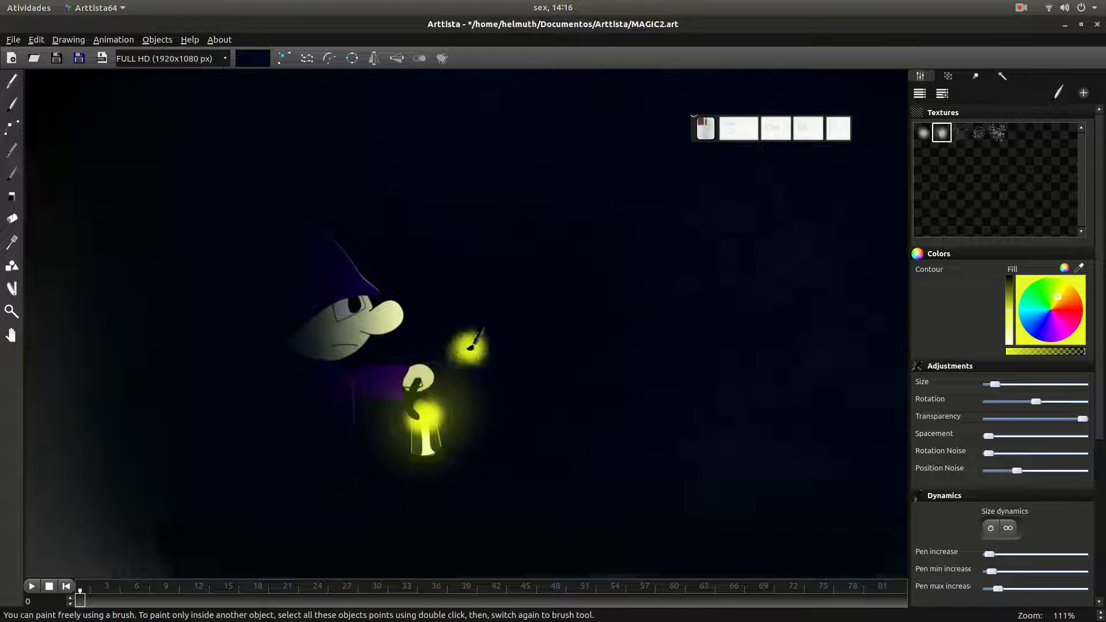
{"action": "mouse_move", "coordinate": [465, 344]}
{"action": "left_mouse_down"}
{"action": "mouse_move", "coordinate": [505, 384]}
{"action": "mouse_move", "coordinate": [528, 449]}
{"action": "mouse_move", "coordinate": [506, 440]}
{"action": "mouse_move", "coordinate": [506, 409]}
{"action": "mouse_move", "coordinate": [524, 424]}
{"action": "mouse_move", "coordinate": [505, 432]}
{"action": "left_mouse_up"}
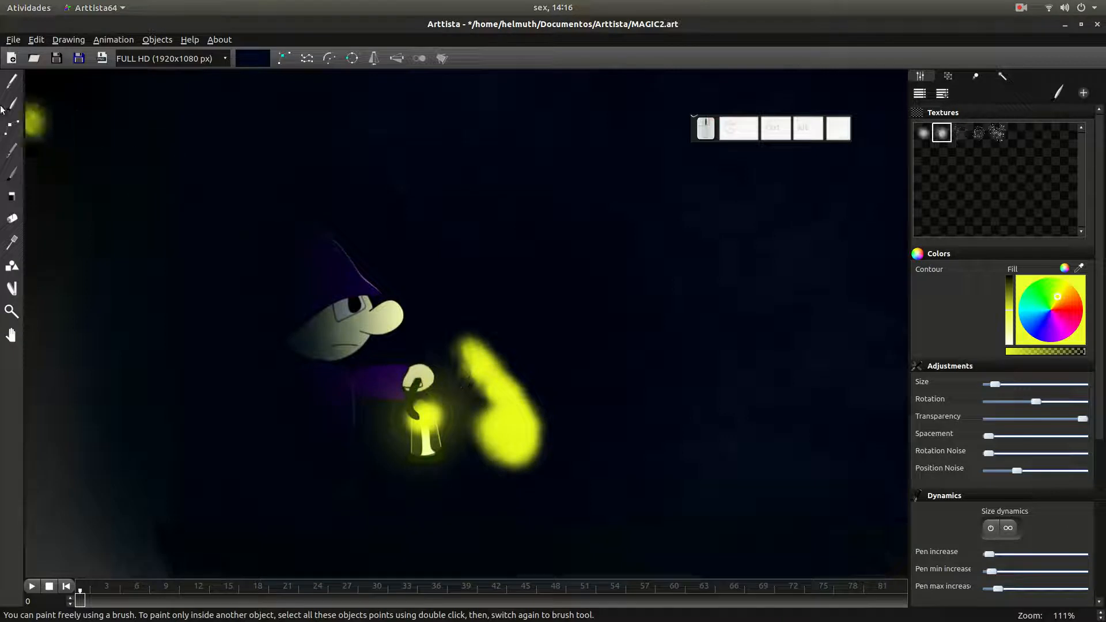
- Thin the new yellow stroke by reducing its size and move it closer to the lantern in point editing mode
{"action": "left_click", "coordinate": [11, 127]}
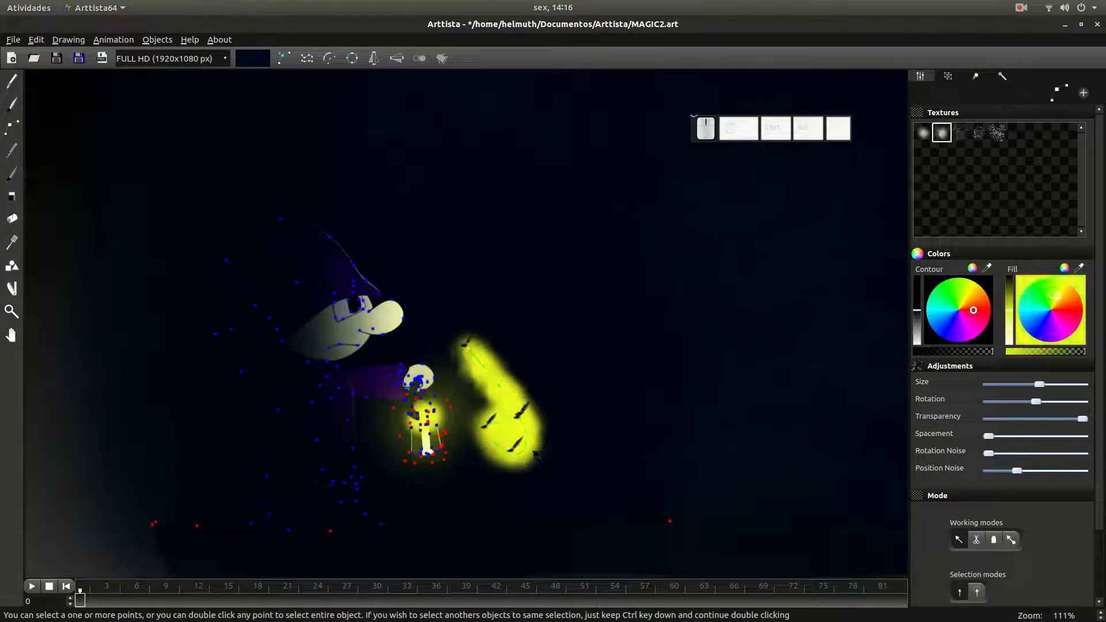
{"action": "key", "text": "KP_Subtract"}
{"action": "key", "text": "KP_Subtract"}
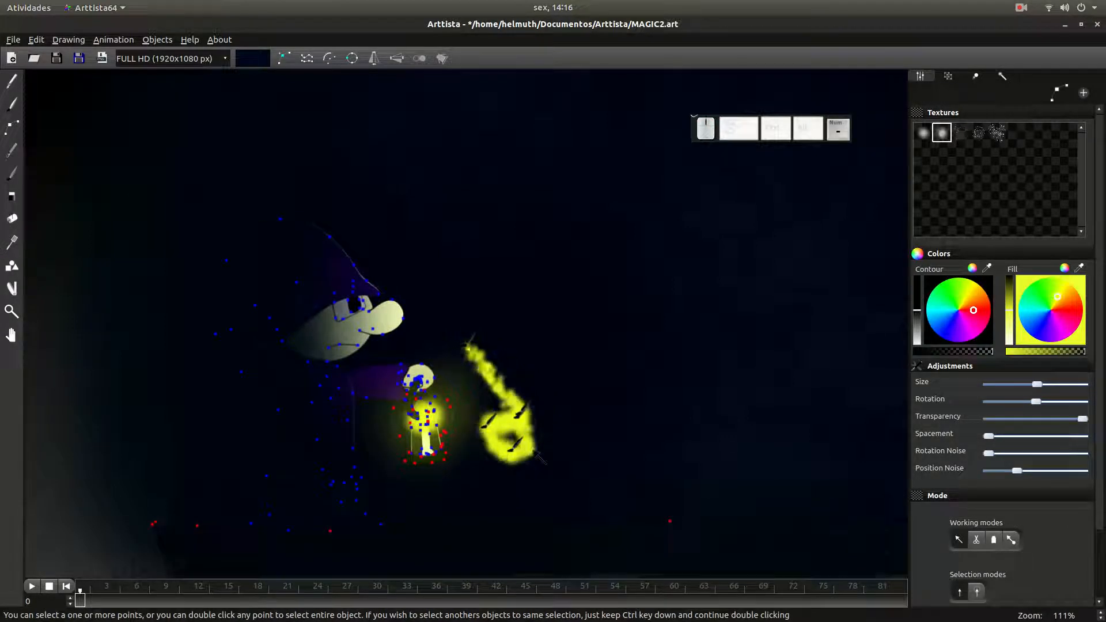
{"action": "left_click", "coordinate": [499, 434]}
{"action": "mouse_move", "coordinate": [499, 434]}
{"action": "left_mouse_down"}
{"action": "mouse_move", "coordinate": [527, 439]}
{"action": "mouse_move", "coordinate": [522, 457]}
{"action": "mouse_move", "coordinate": [523, 441]}
{"action": "mouse_move", "coordinate": [512, 455]}
{"action": "mouse_move", "coordinate": [518, 415]}
{"action": "mouse_move", "coordinate": [507, 443]}
{"action": "mouse_move", "coordinate": [484, 457]}
{"action": "left_mouse_up"}
{"action": "double_click", "coordinate": [523, 421]}
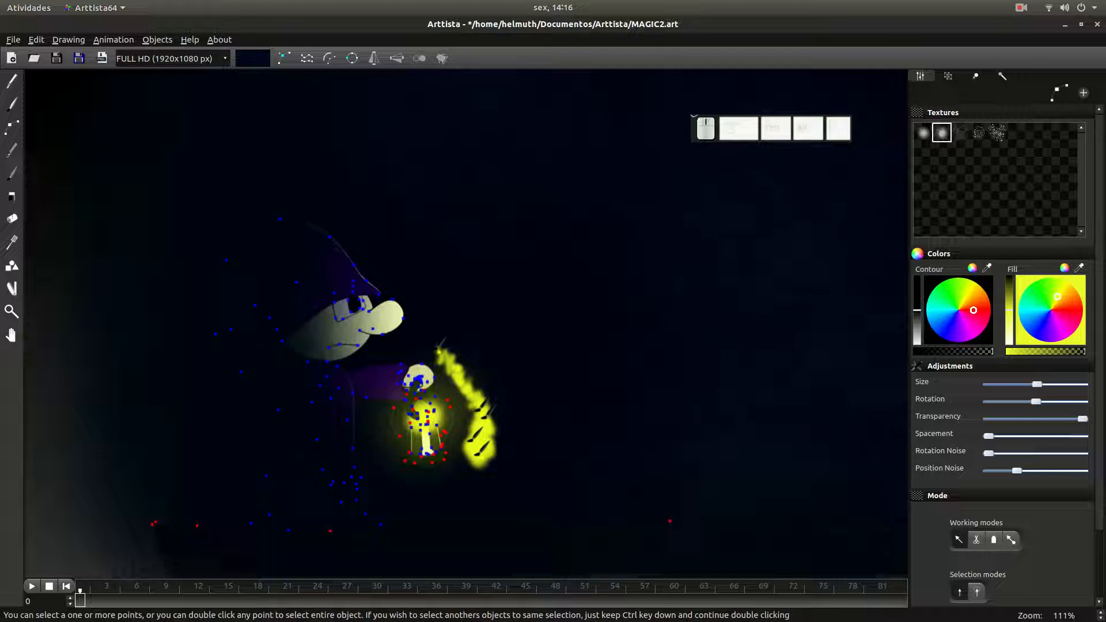
- Scale the yellow stroke down in two passes so it hugs the lantern's outer side
{"action": "key", "text": "s"}
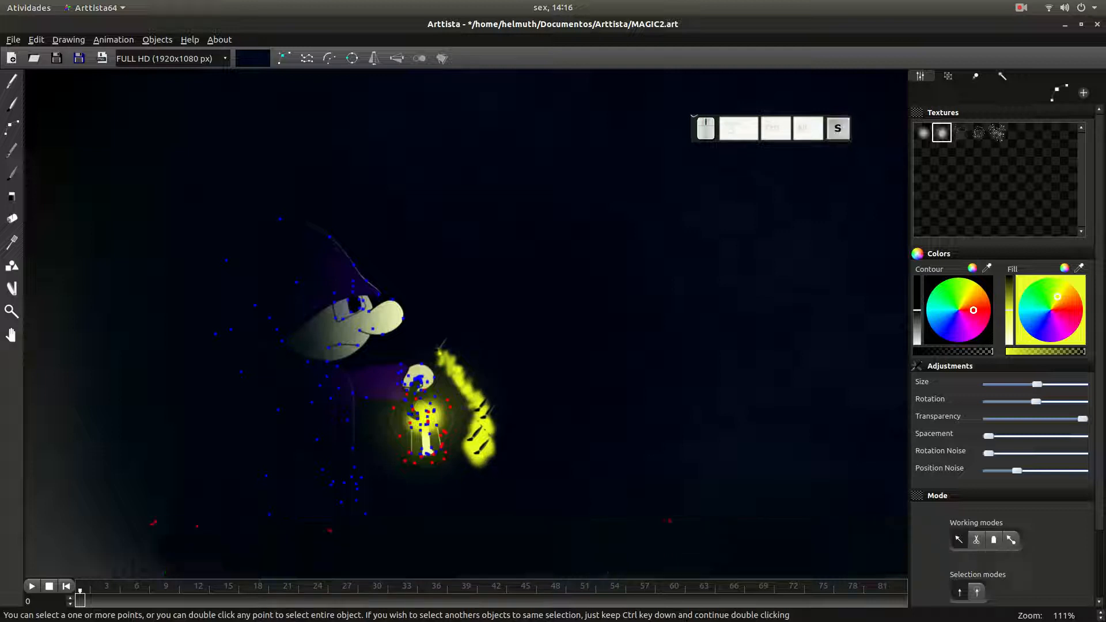
{"action": "left_click", "coordinate": [585, 559]}
{"action": "key", "text": "s"}
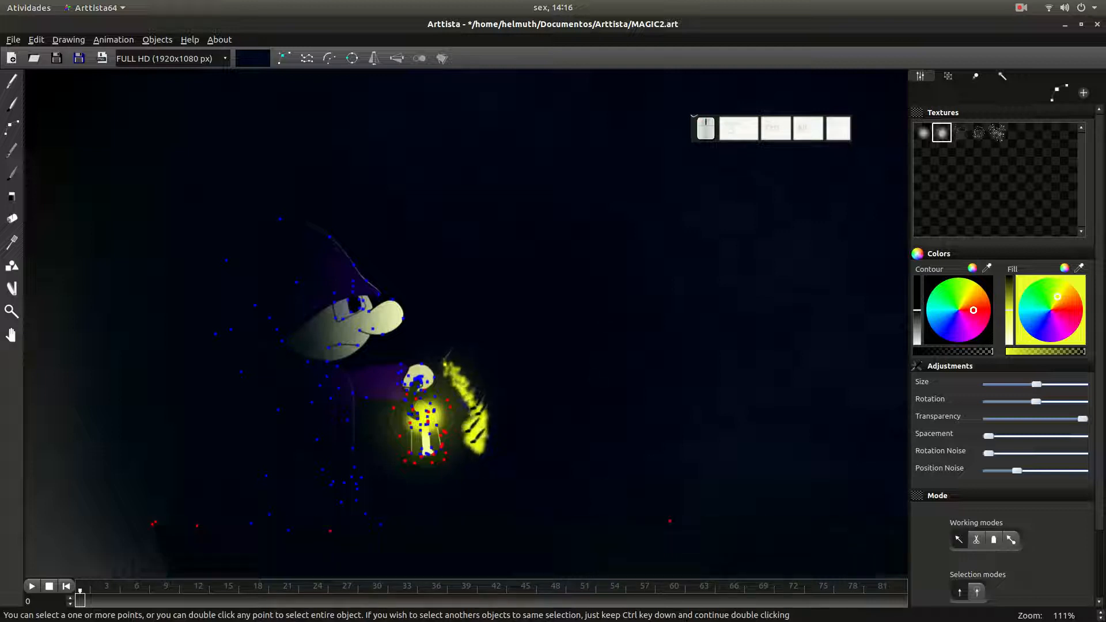
{"action": "left_click", "coordinate": [577, 542]}
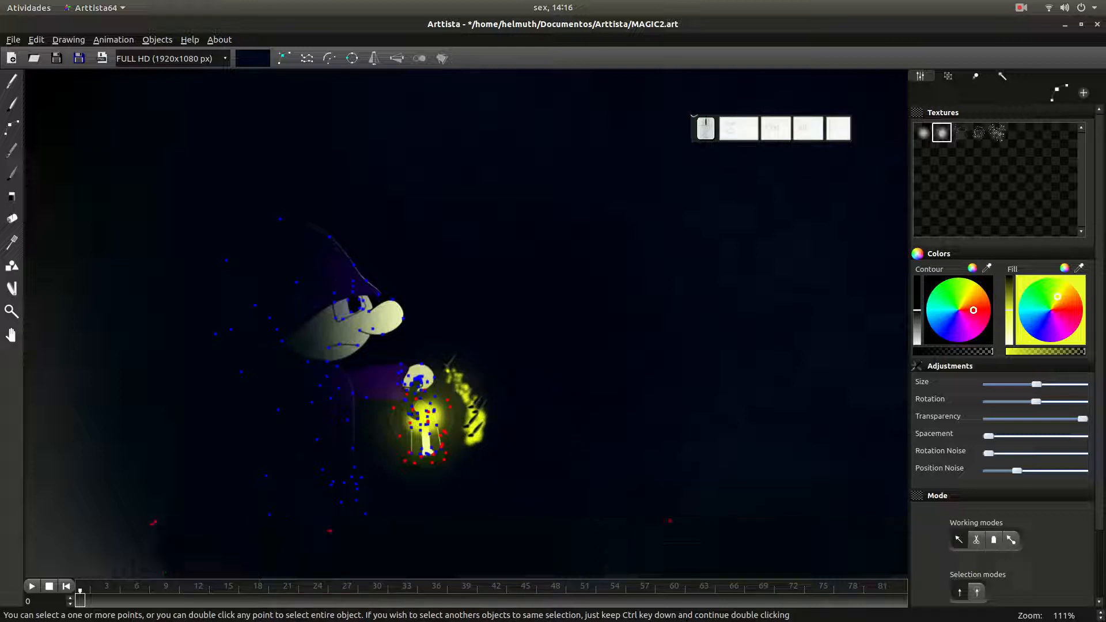
- Set a keyframe at frame 0 for the yellow stroke beside the lantern
{"action": "key", "text": "Tab"}
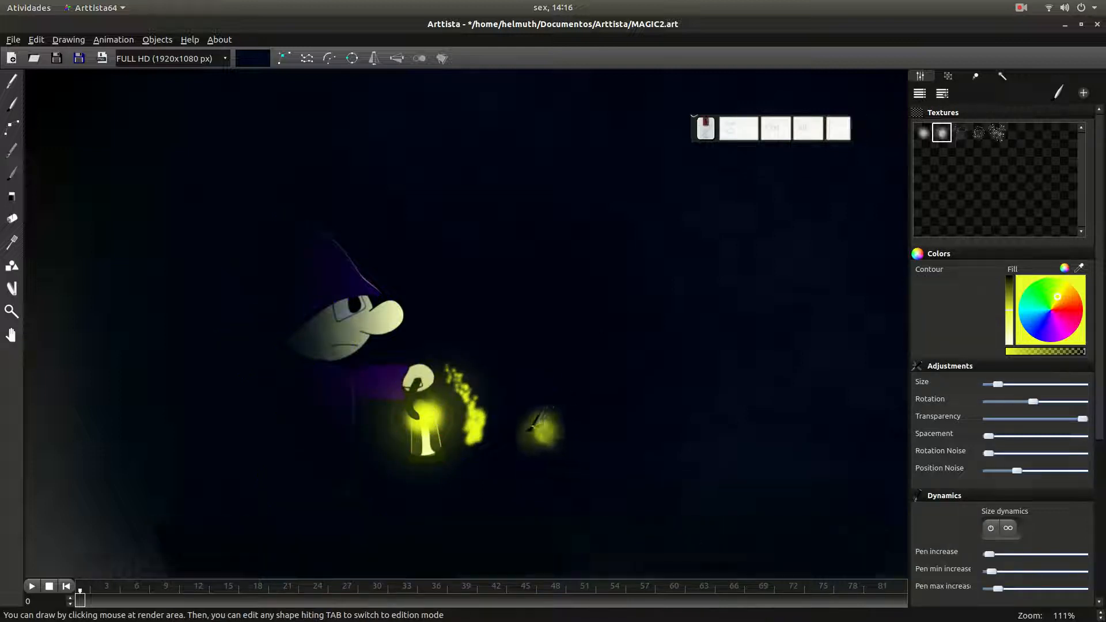
{"action": "left_click_drag", "start_coordinate": [541, 429], "coordinate": [507, 432]}
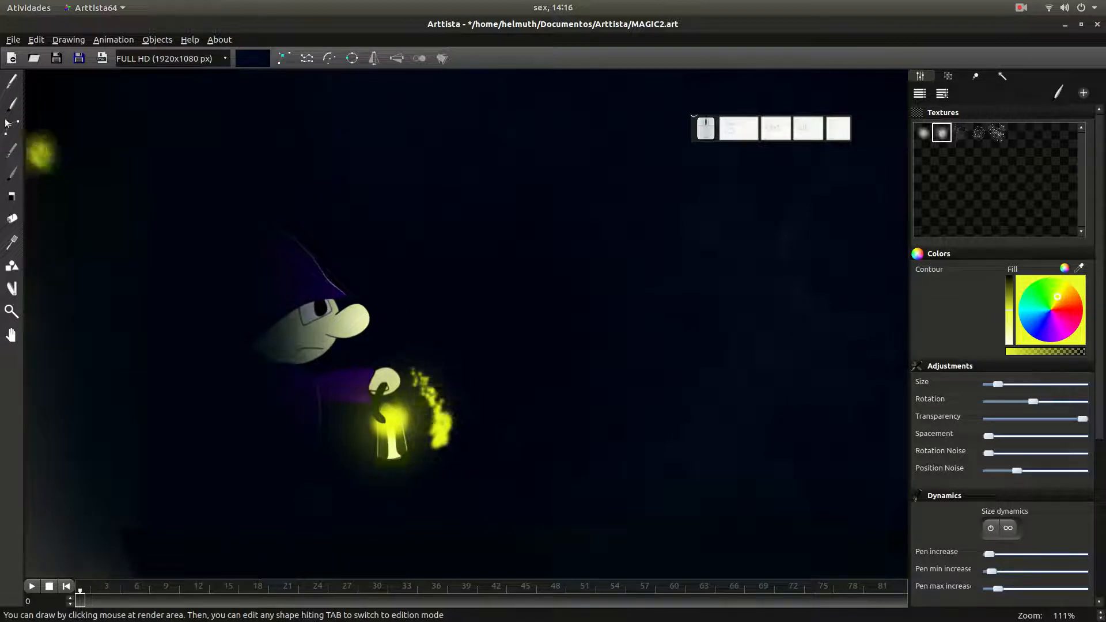
{"action": "key", "text": "Tab"}
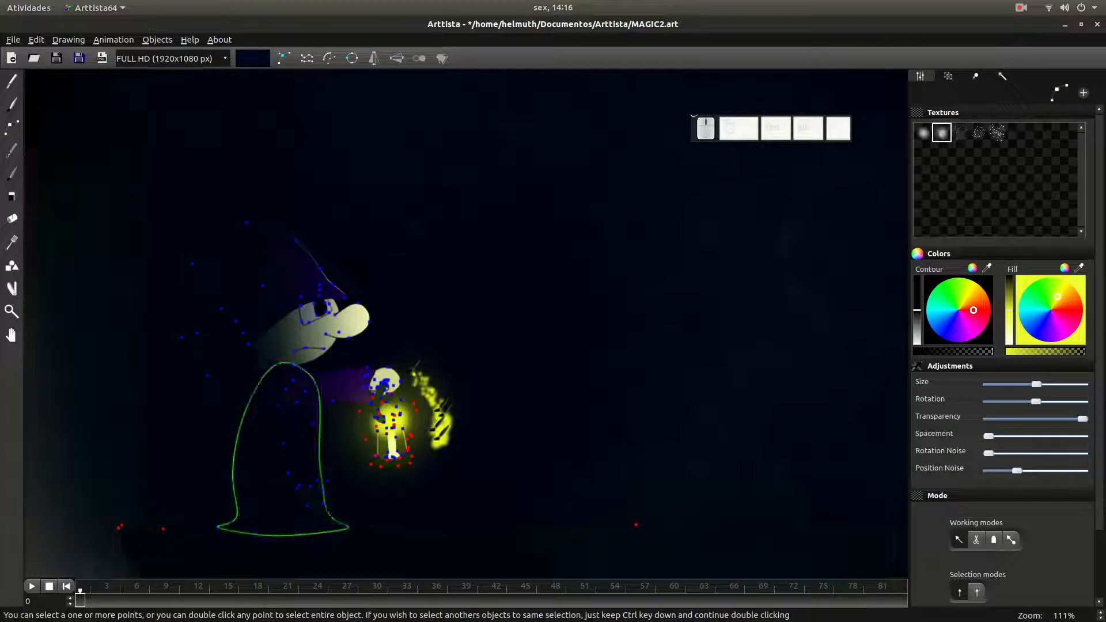
{"action": "left_click", "coordinate": [79, 602]}
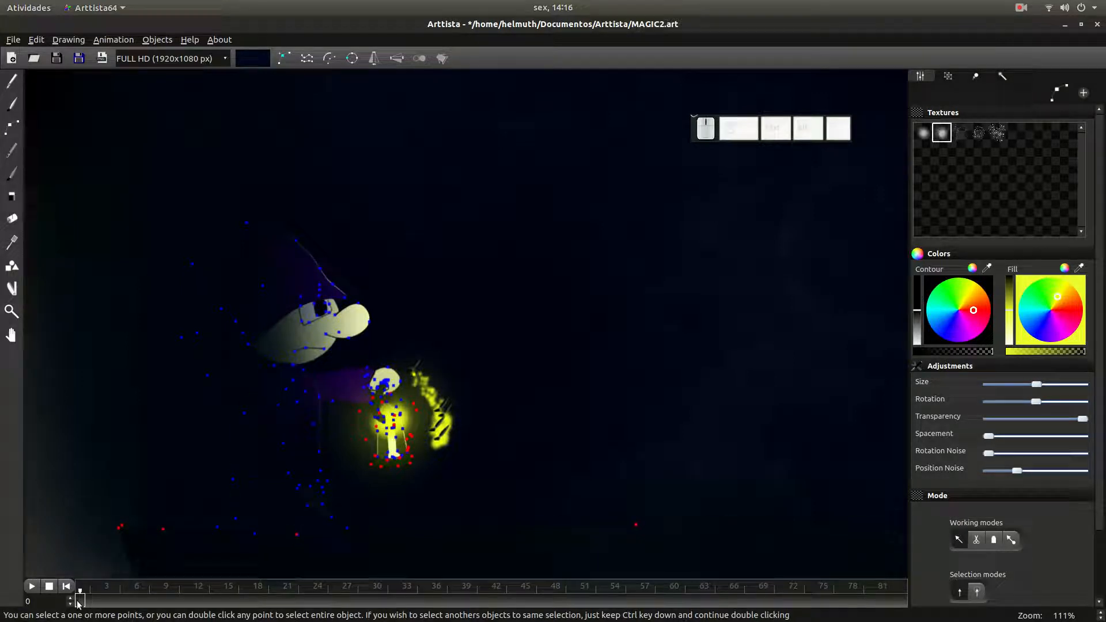
{"action": "key", "text": "ctrl+F2"}
- Set a keyframe at frame 4 and rotate the yellow stroke so it sweeps beneath the lantern
{"action": "left_click", "coordinate": [118, 603]}
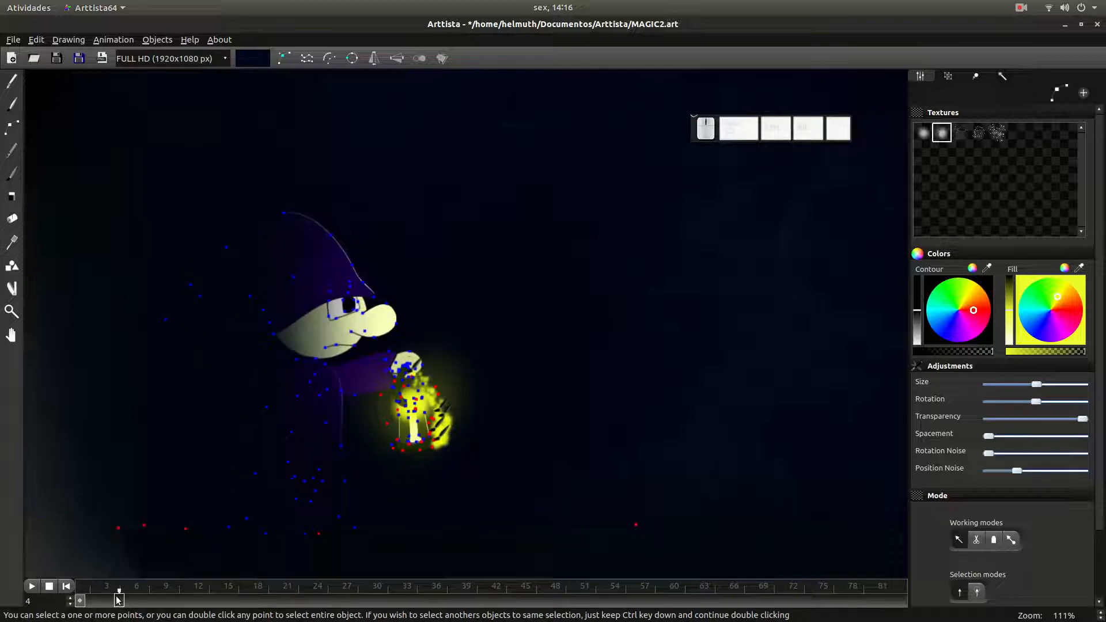
{"action": "key", "text": "ctrl+F2"}
{"action": "left_click", "coordinate": [407, 416]}
{"action": "key", "text": "r"}
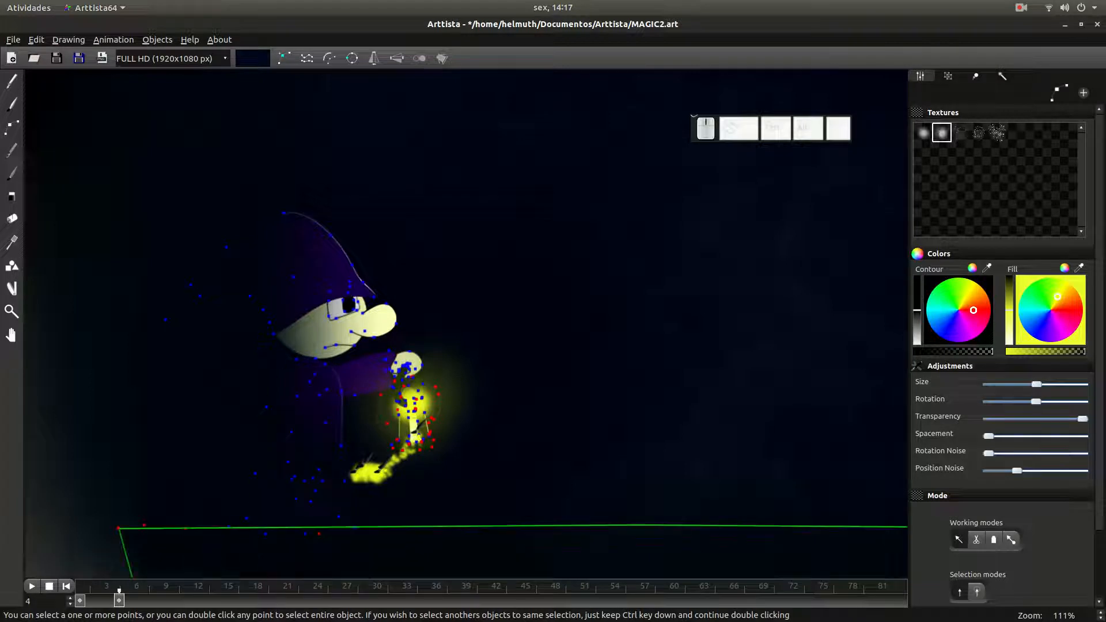
- At frame 9, rotate the yellow stroke across the wizard's lower robe and set a keyframe
{"action": "left_click", "coordinate": [166, 601]}
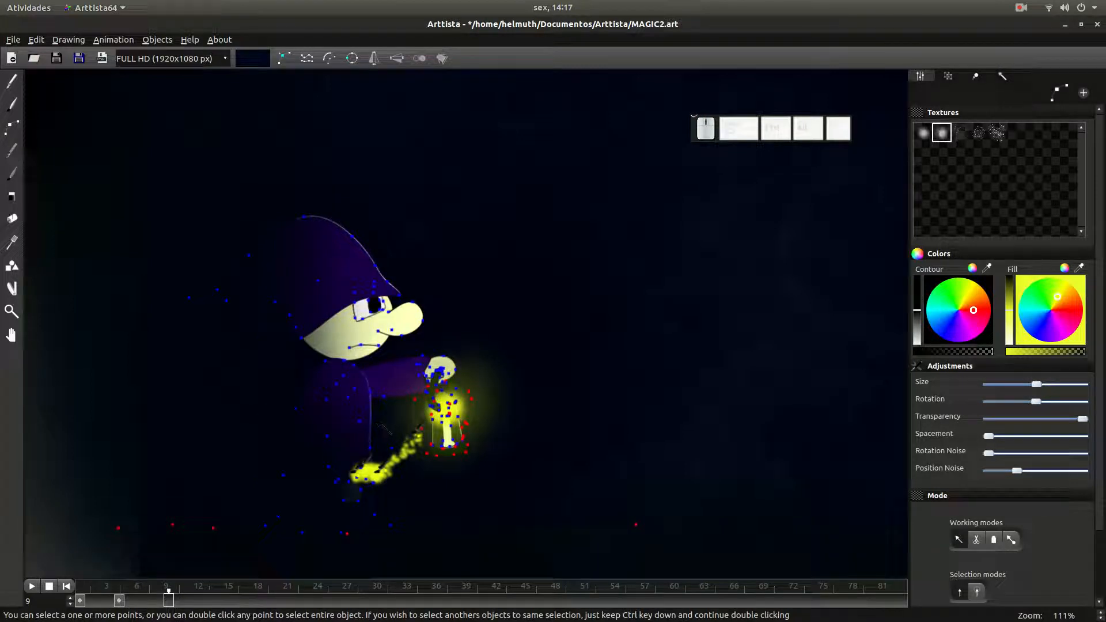
{"action": "left_click_drag", "start_coordinate": [382, 430], "coordinate": [340, 373]}
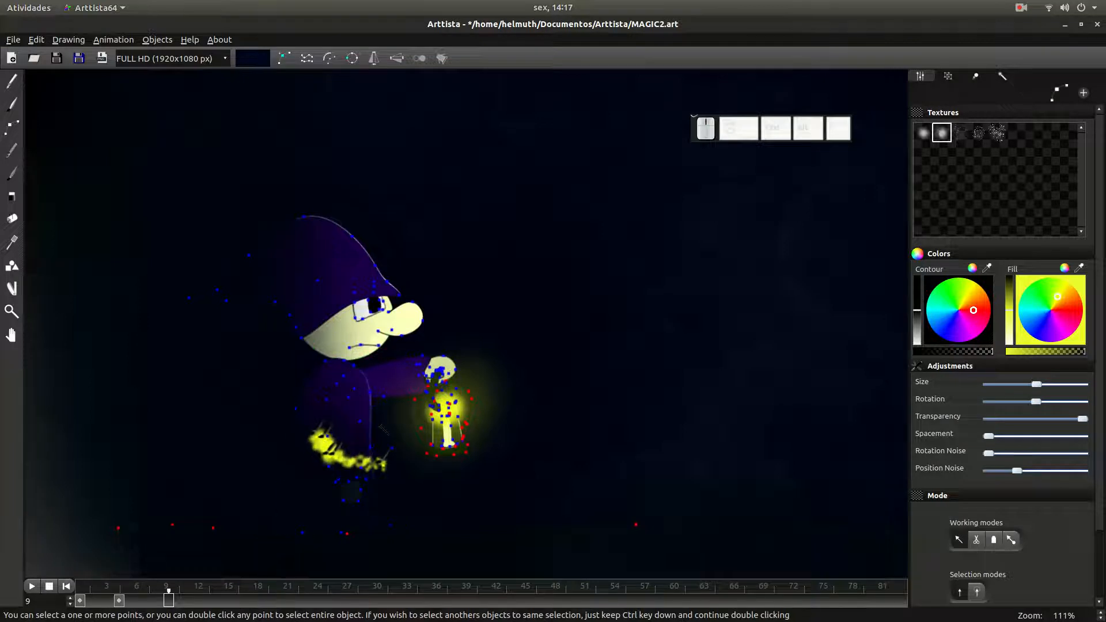
{"action": "key", "text": "r"}
{"action": "left_click", "coordinate": [367, 416]}
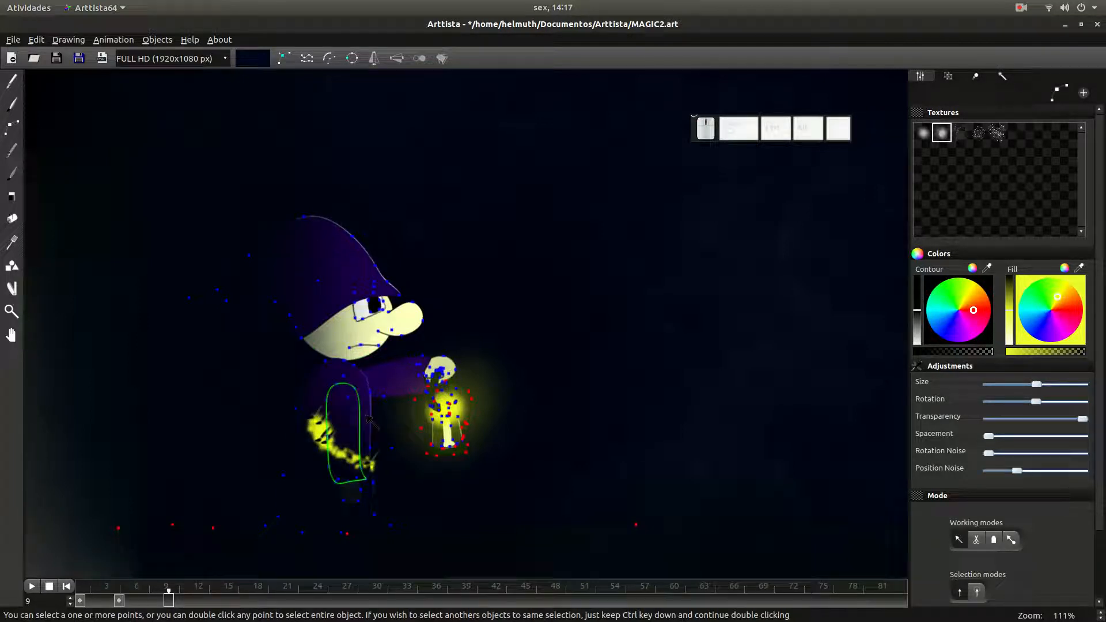
{"action": "key", "text": "ctrl+k"}
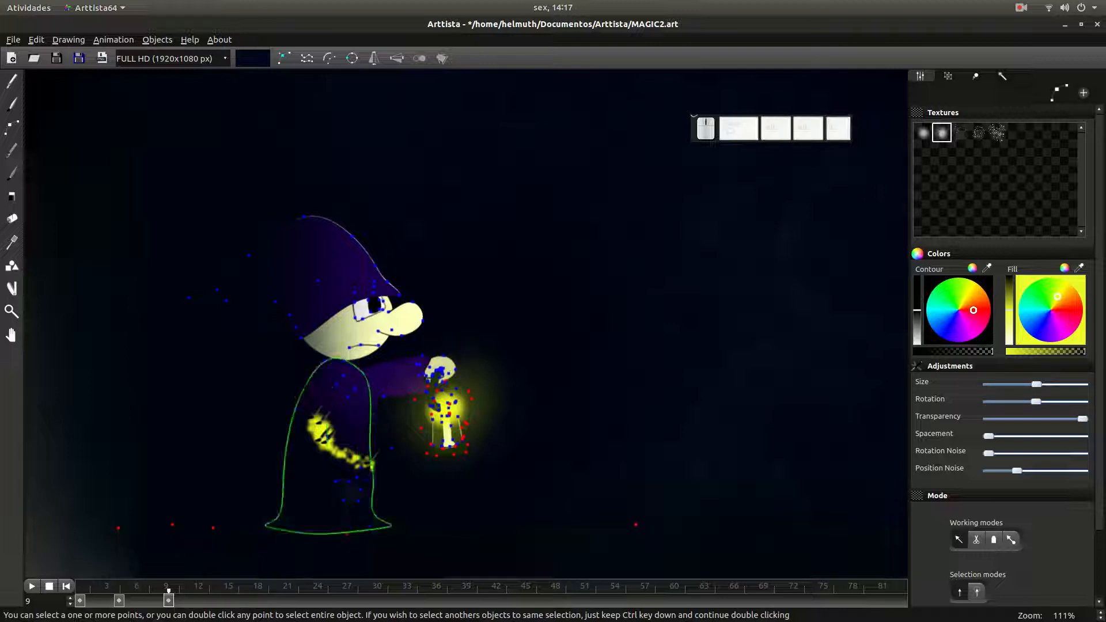
- At frame 14, rotate the yellow stroke upright behind the wizard's back and set a keyframe
{"action": "left_click", "coordinate": [218, 602]}
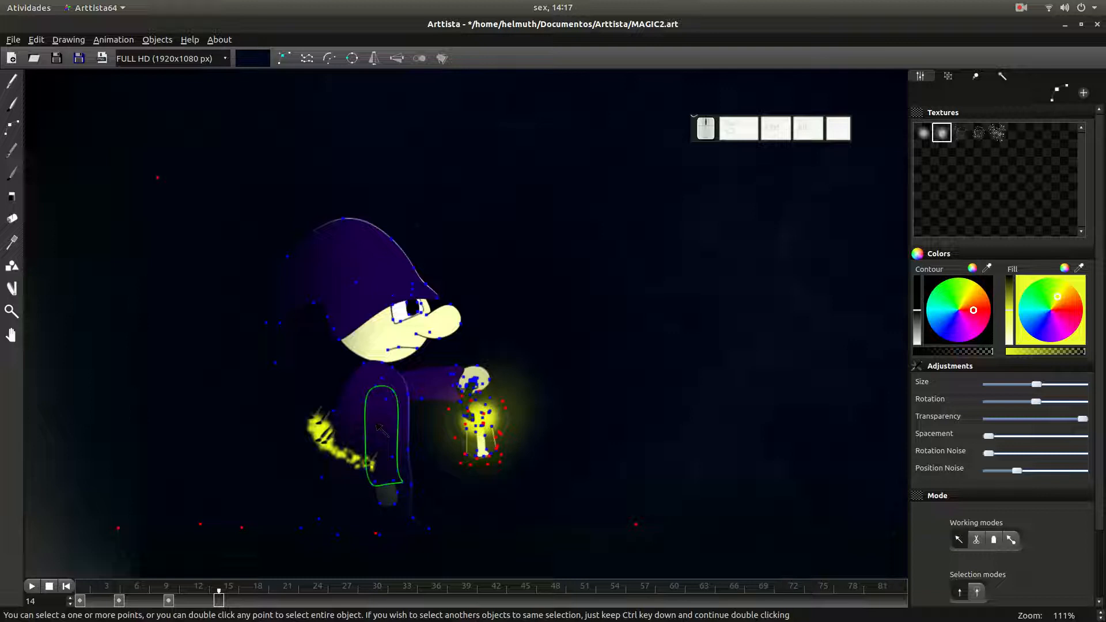
{"action": "key", "text": "r"}
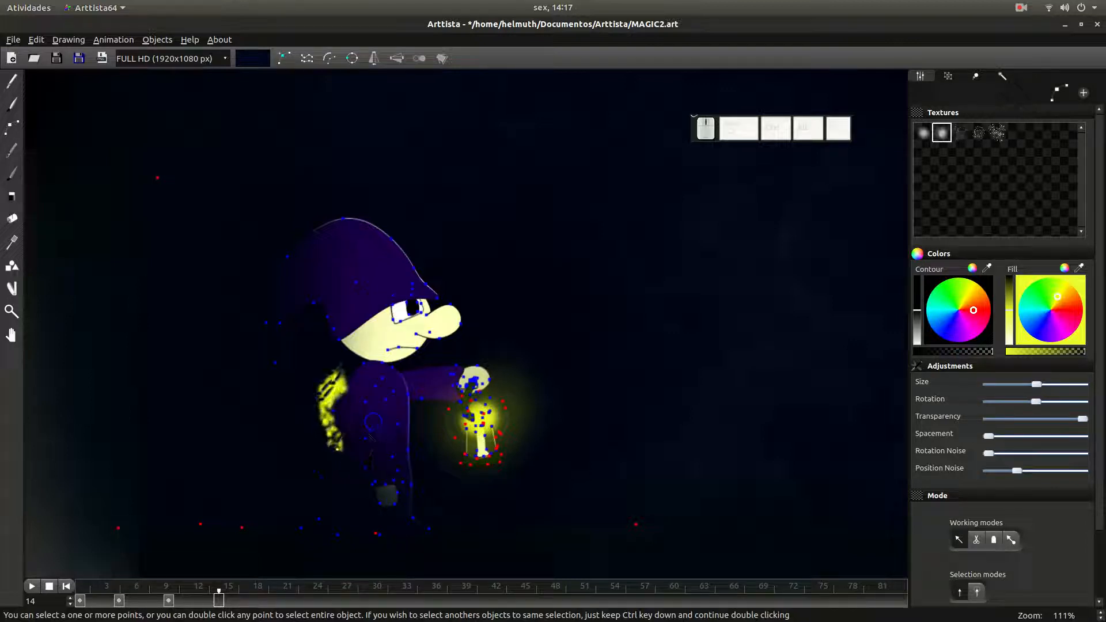
{"action": "left_click", "coordinate": [344, 424]}
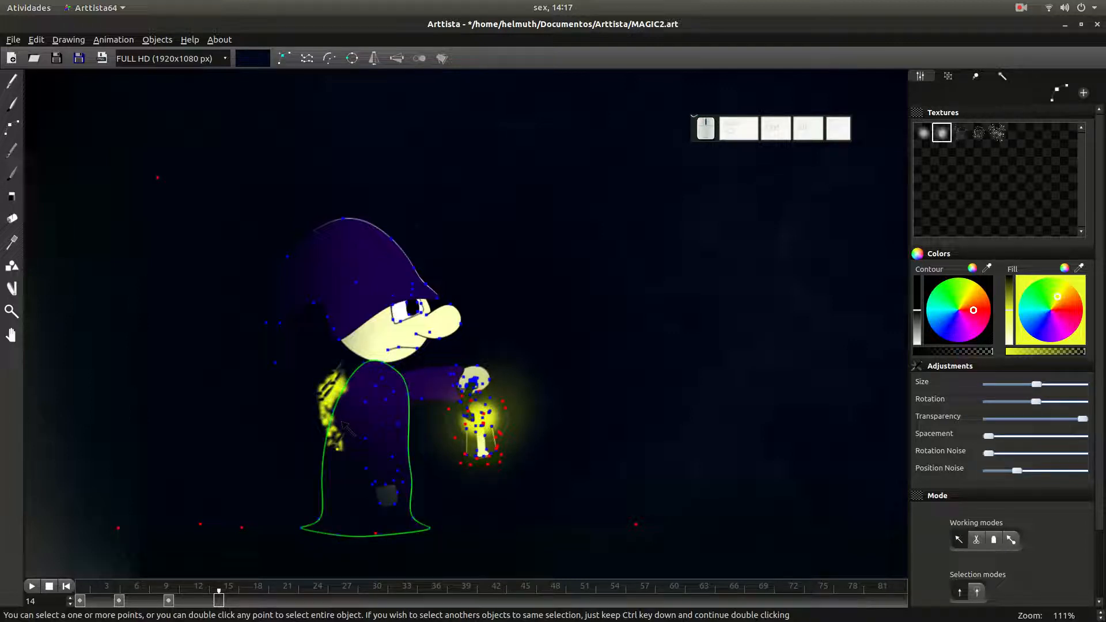
{"action": "key", "text": "ctrl+k"}
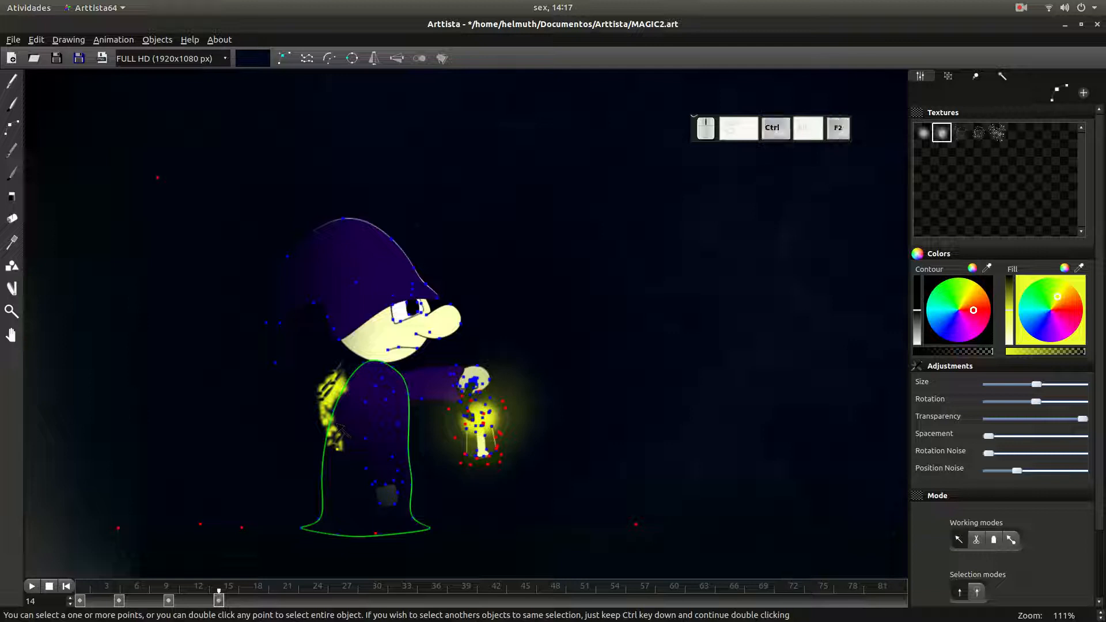
- At frame 19, rotate the yellow stroke up to the wizard's neck and shoulders and set a keyframe
{"action": "left_click", "coordinate": [258, 599]}
{"action": "left_click", "coordinate": [267, 599]}
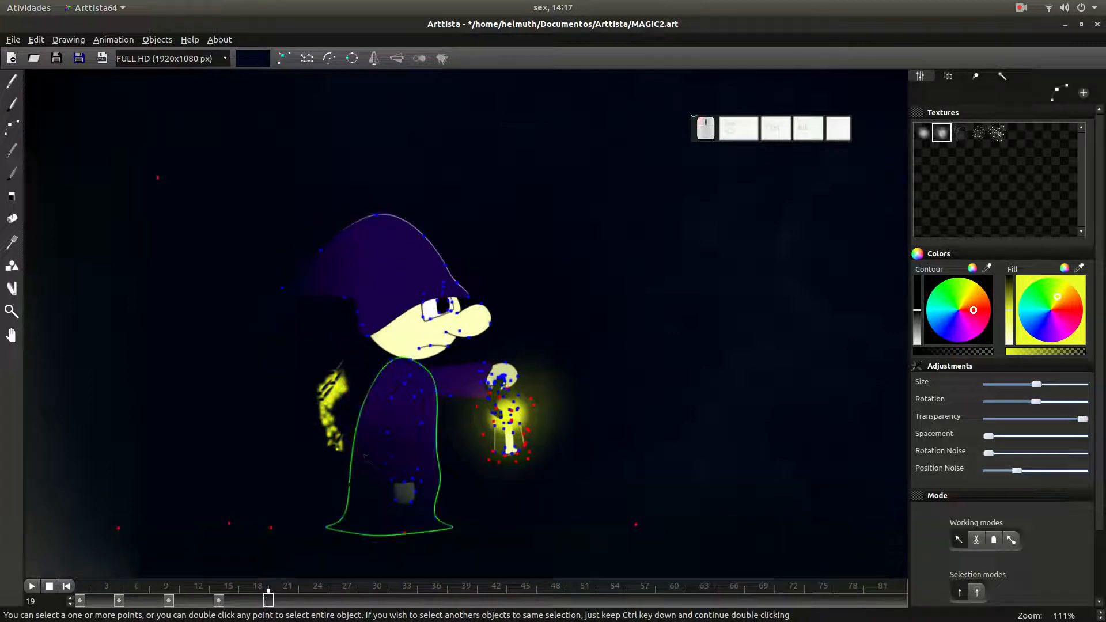
{"action": "key", "text": "r"}
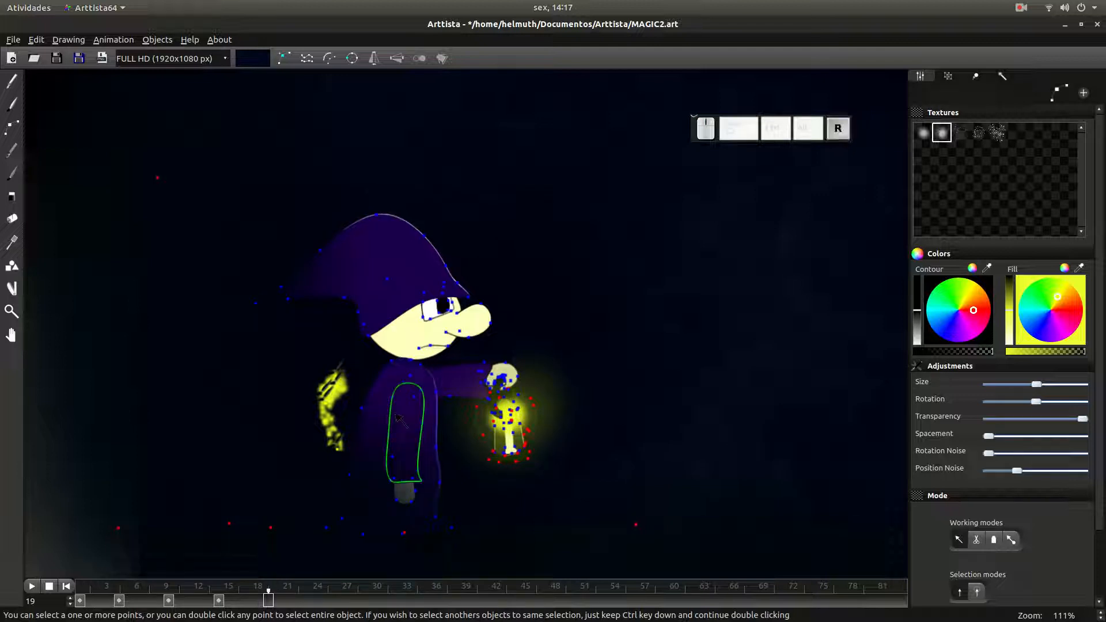
{"action": "left_click", "coordinate": [398, 431]}
{"action": "left_click_drag", "start_coordinate": [381, 432], "coordinate": [375, 422]}
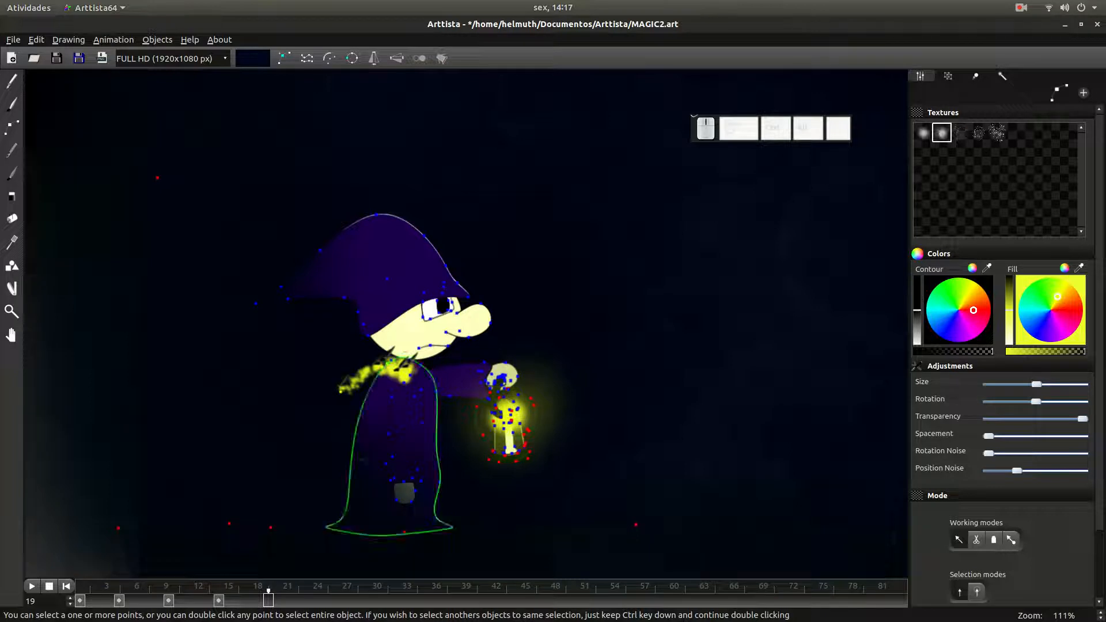
{"action": "key", "text": "ctrl+k"}
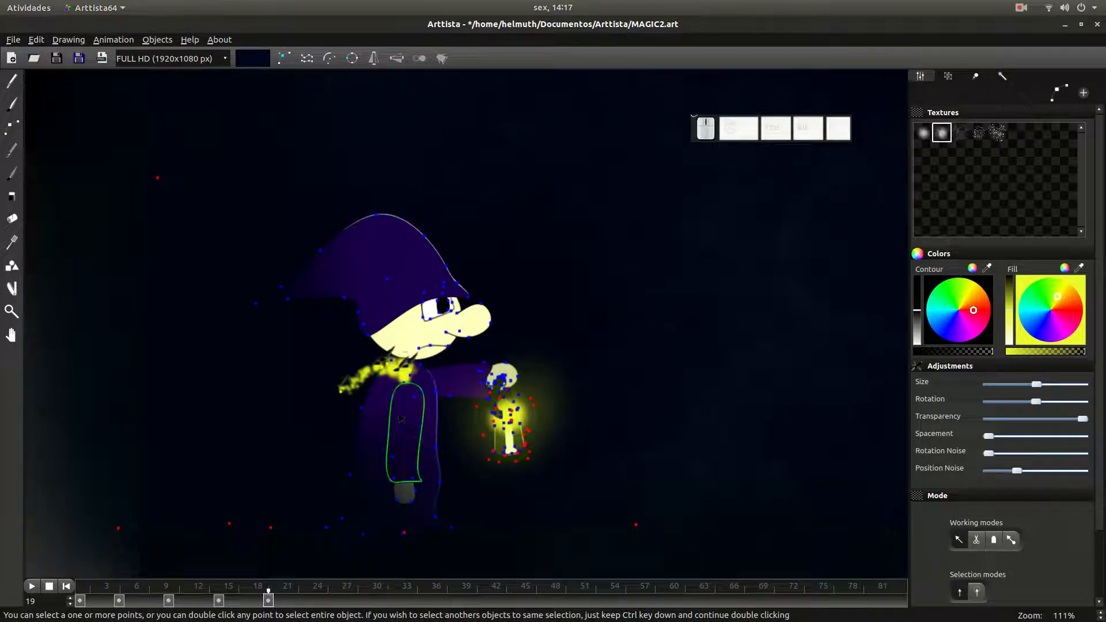
- Copy the yellow stroke's pose from frame 0 to frame 24 and set a keyframe there
{"action": "left_click", "coordinate": [318, 601]}
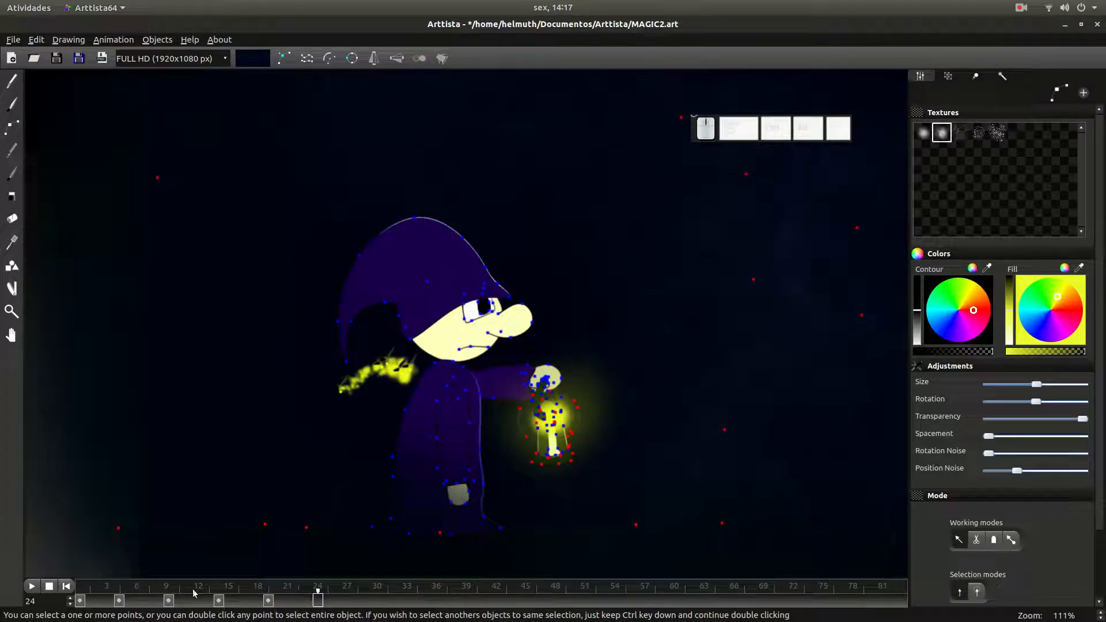
{"action": "left_click", "coordinate": [81, 602], "text": "ctrl"}
{"action": "left_click", "coordinate": [81, 604], "text": "ctrl"}
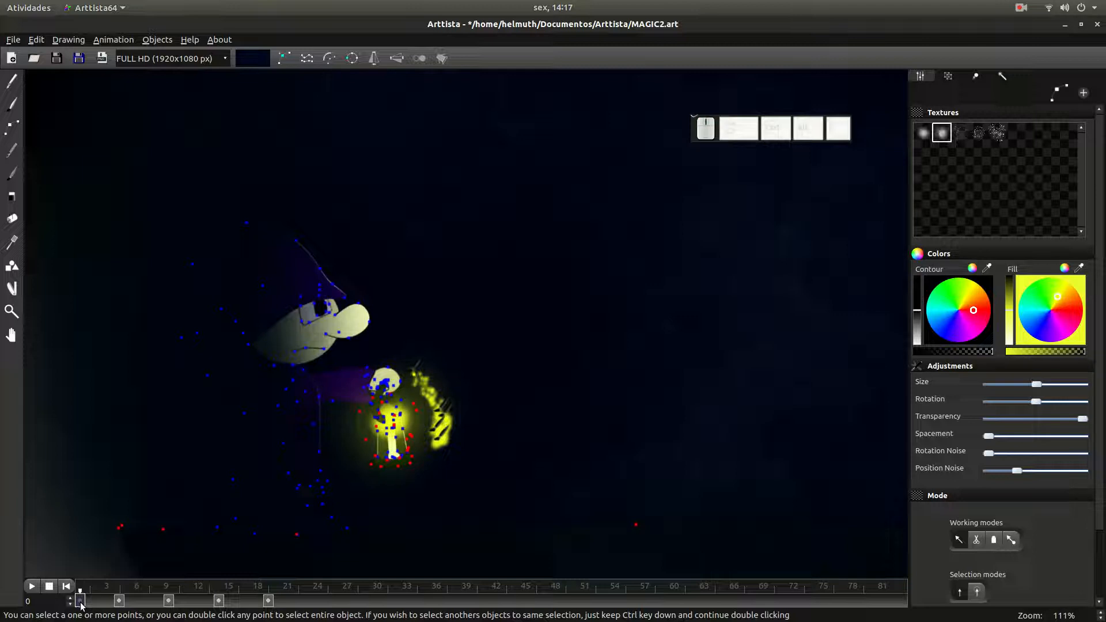
{"action": "left_click", "coordinate": [308, 602]}
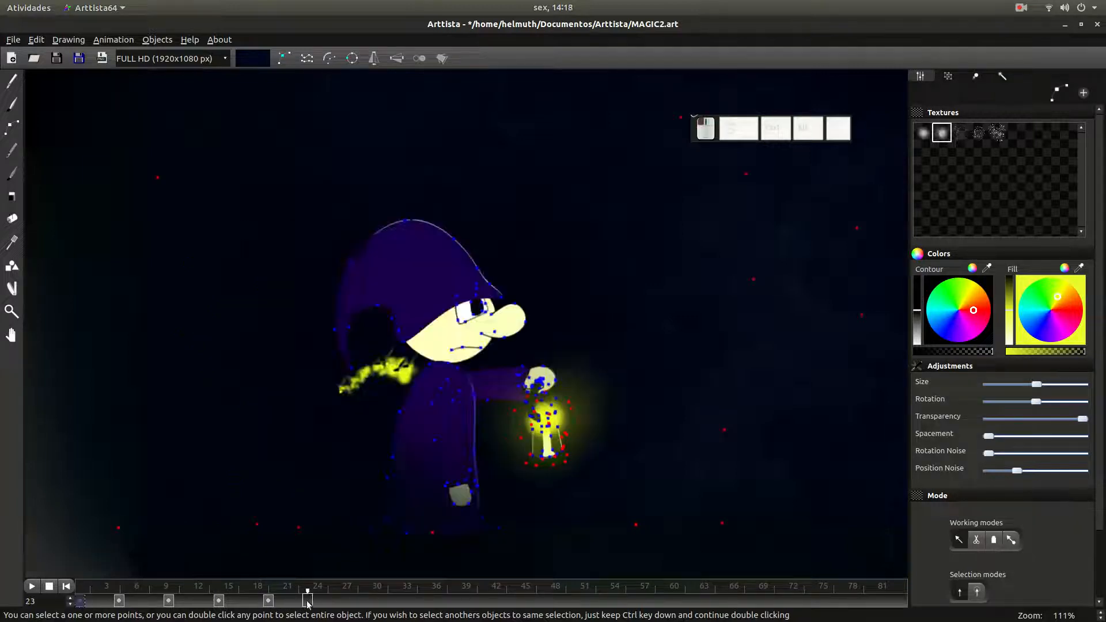
{"action": "left_click", "coordinate": [317, 602]}
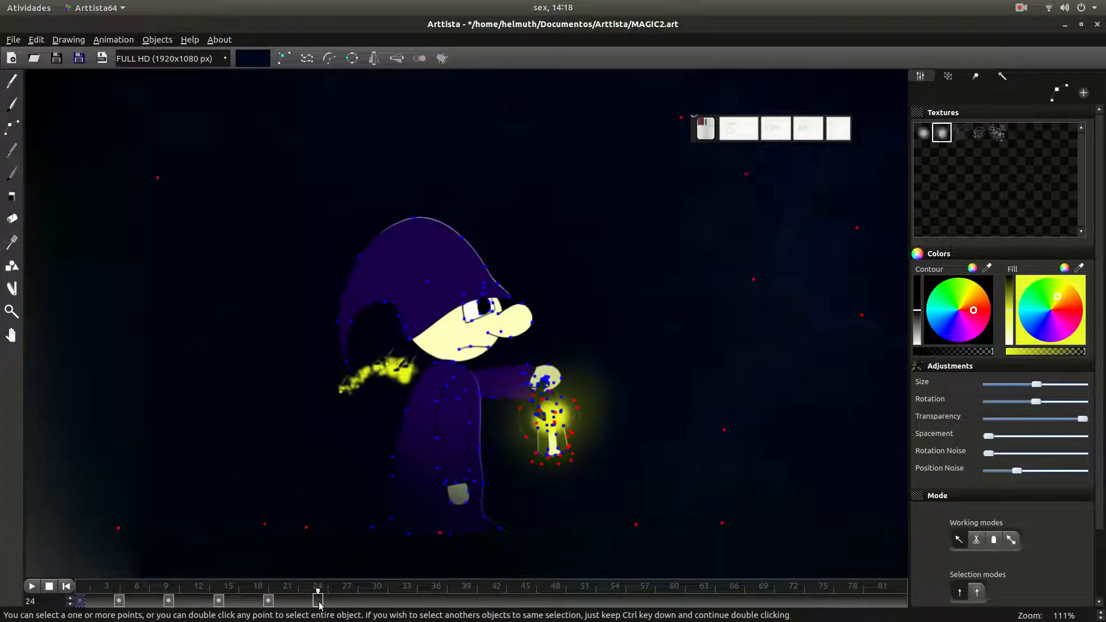
{"action": "right_click", "coordinate": [317, 602]}
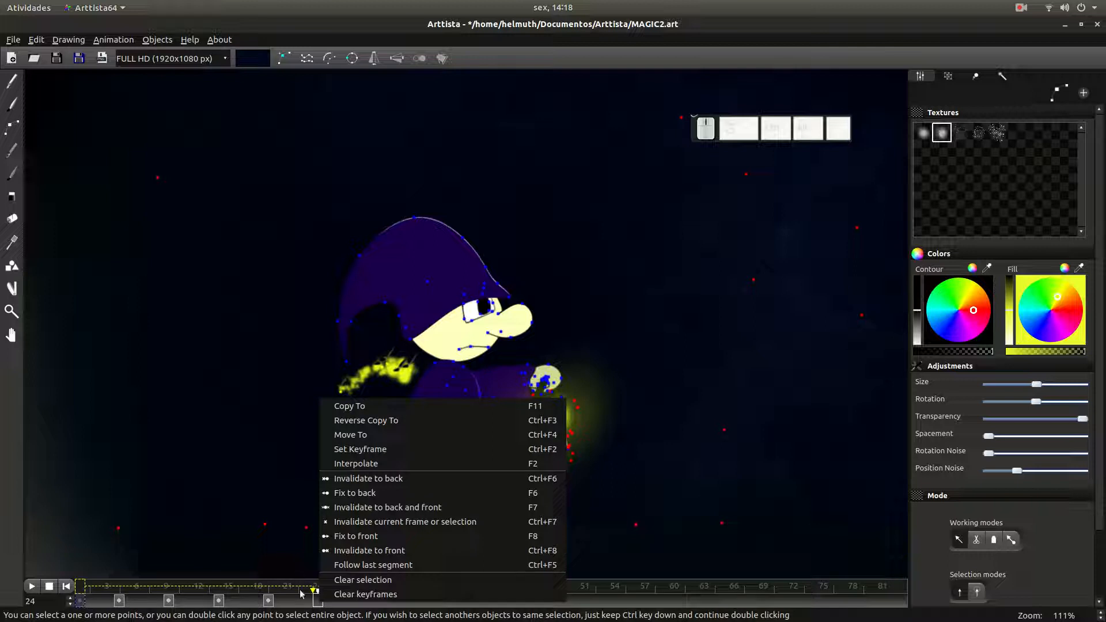
{"action": "left_click", "coordinate": [373, 406]}
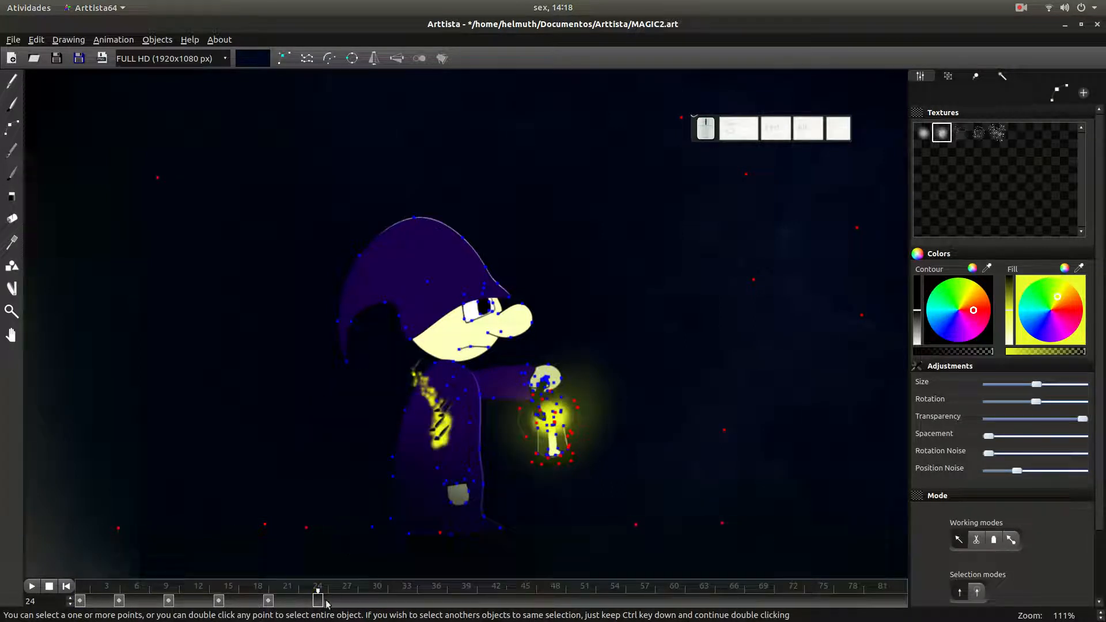
{"action": "key", "text": "ctrl+k"}
- Review the glow's rotation from frame 24 back to frame 0 with the other objects' points hidden
{"action": "left_click_drag", "start_coordinate": [320, 603], "coordinate": [229, 599]}
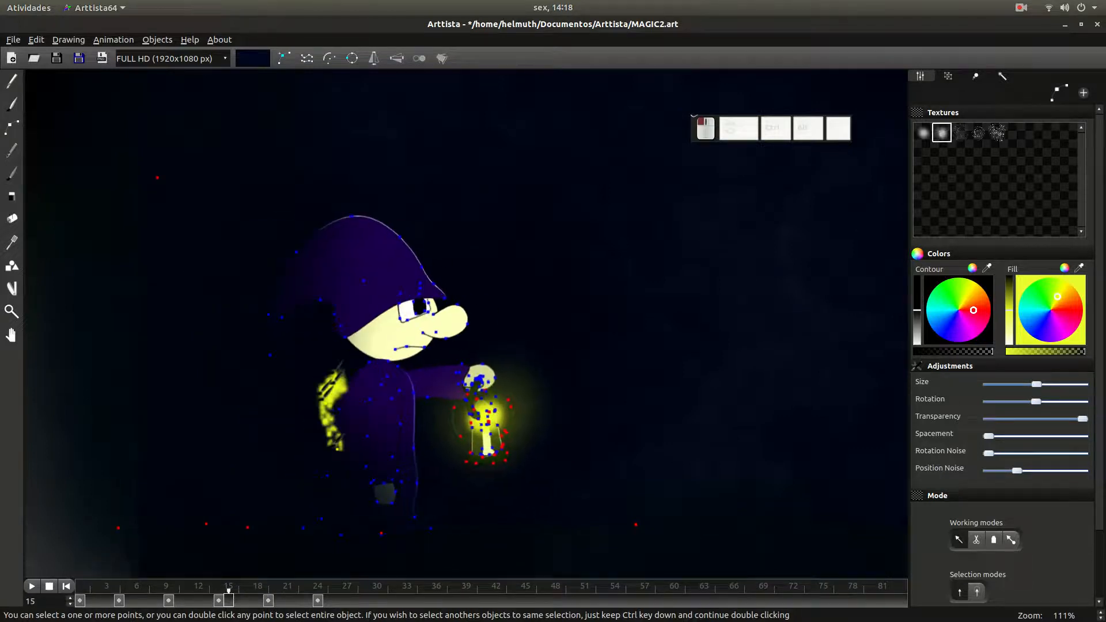
{"action": "left_click", "coordinate": [443, 59]}
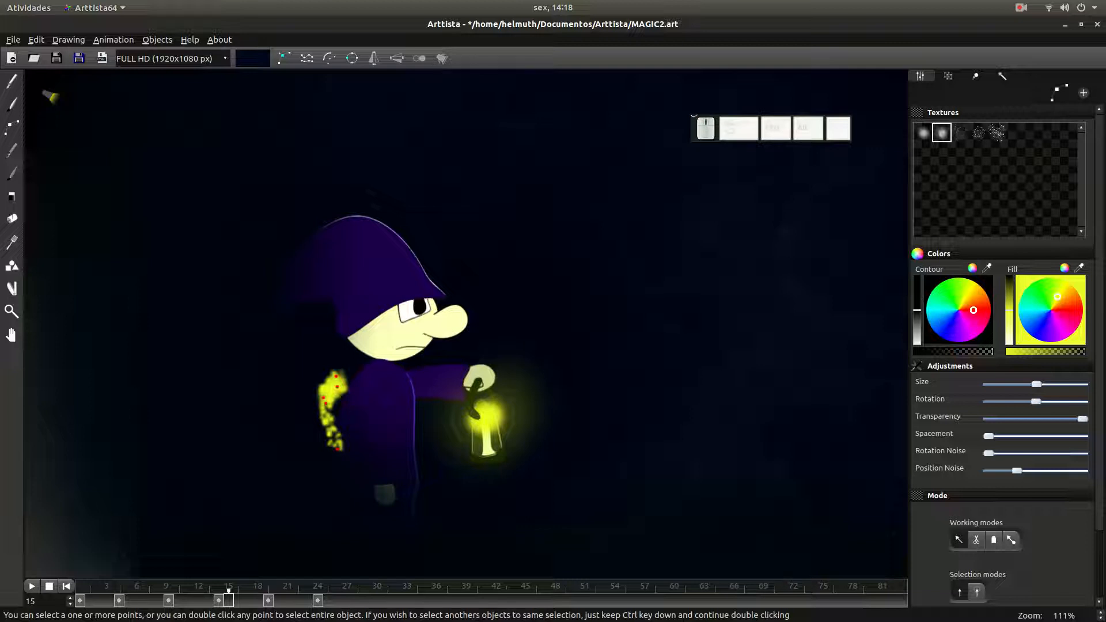
{"action": "left_click_drag", "start_coordinate": [219, 605], "coordinate": [80, 602]}
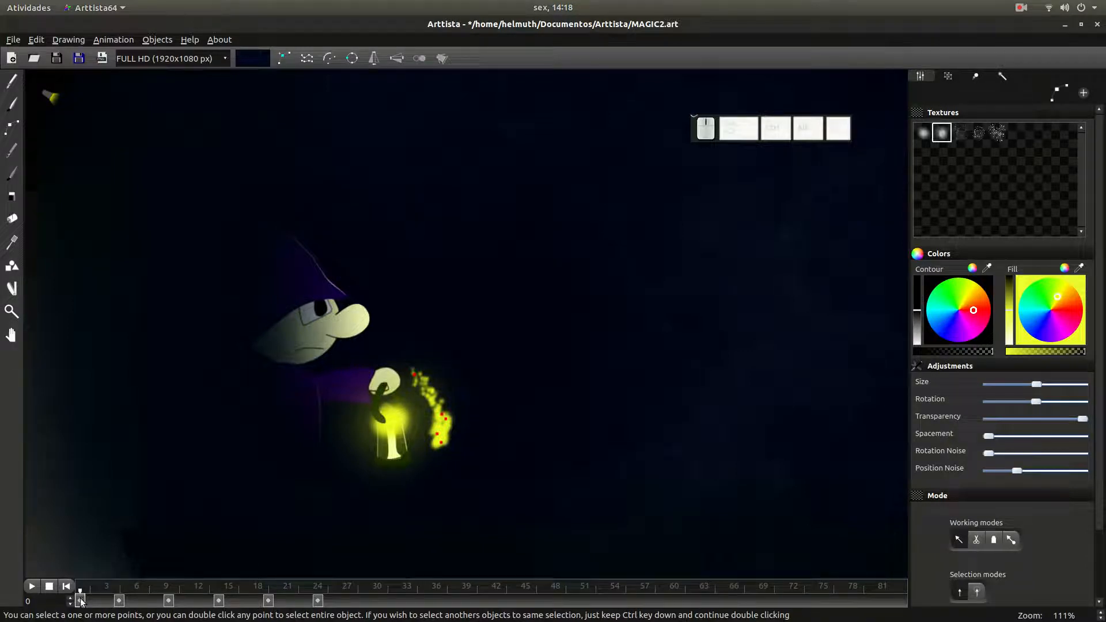
- Try to interpolate the glow's keyframes across frames 0 to 24 from the timeline selection, and undo the interpolation
{"action": "left_click_drag", "start_coordinate": [81, 602], "coordinate": [318, 605]}
{"action": "right_click", "coordinate": [321, 605]}
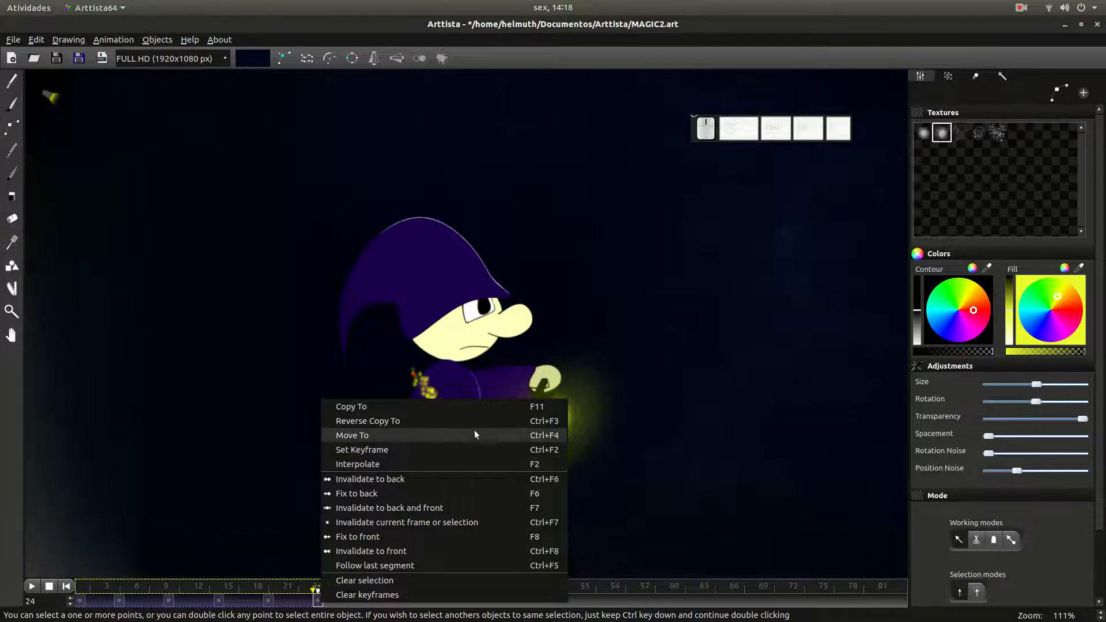
{"action": "left_click", "coordinate": [648, 600]}
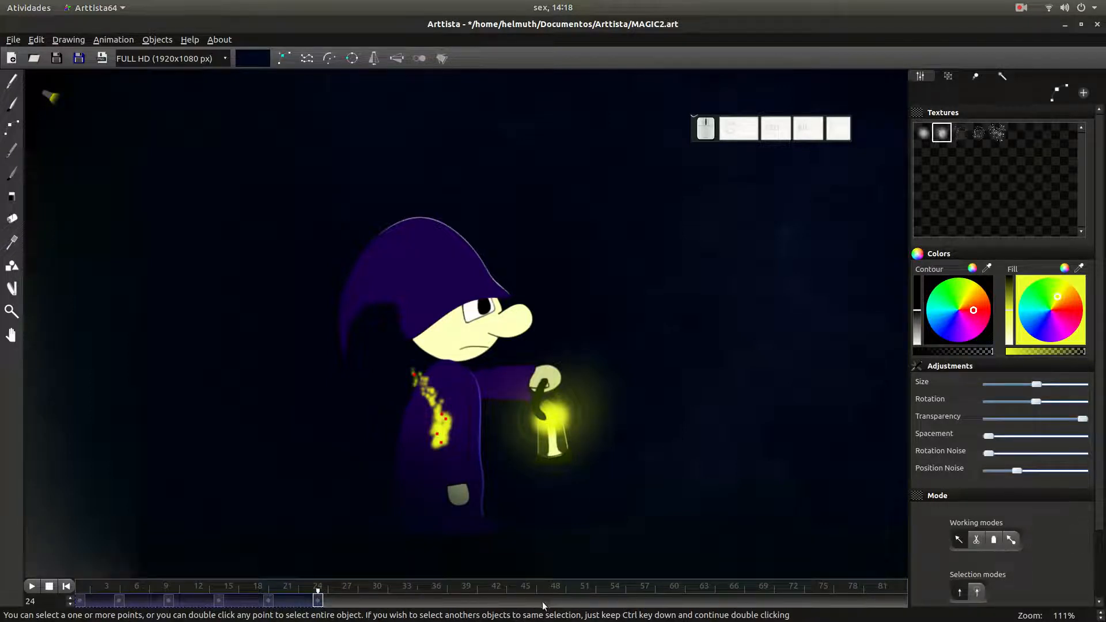
{"action": "right_click", "coordinate": [585, 606]}
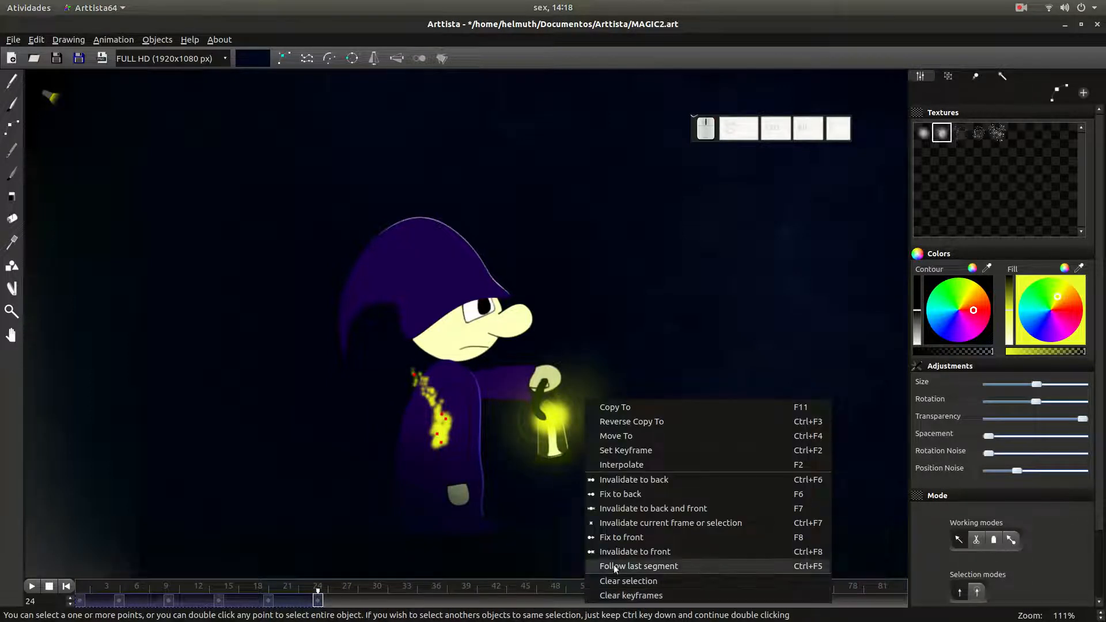
{"action": "left_click", "coordinate": [636, 466]}
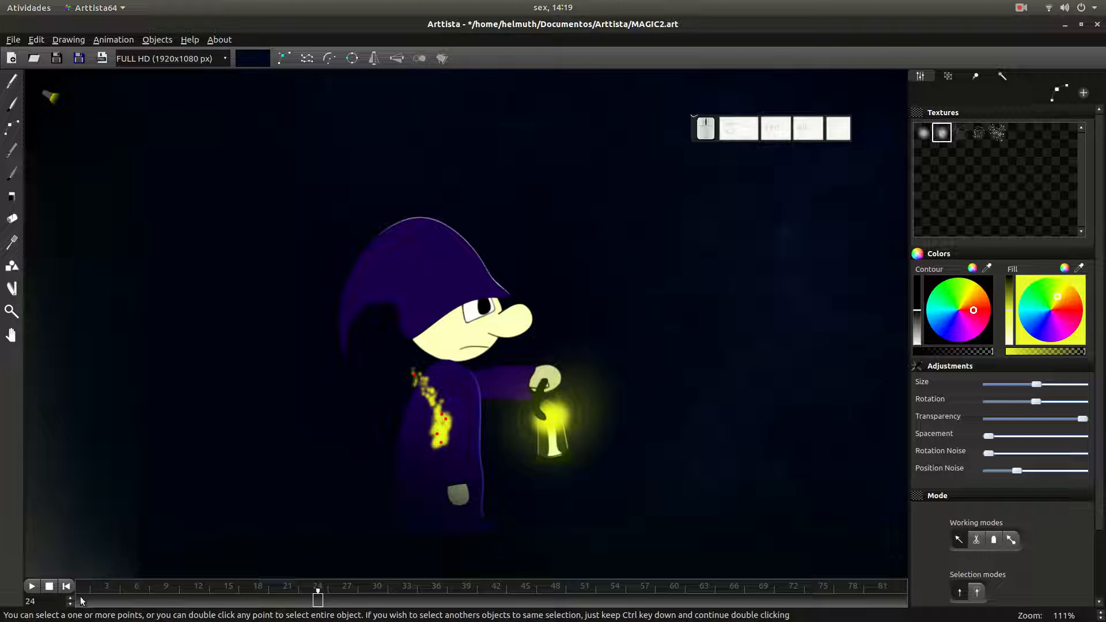
{"action": "key", "text": "ctrl+z"}
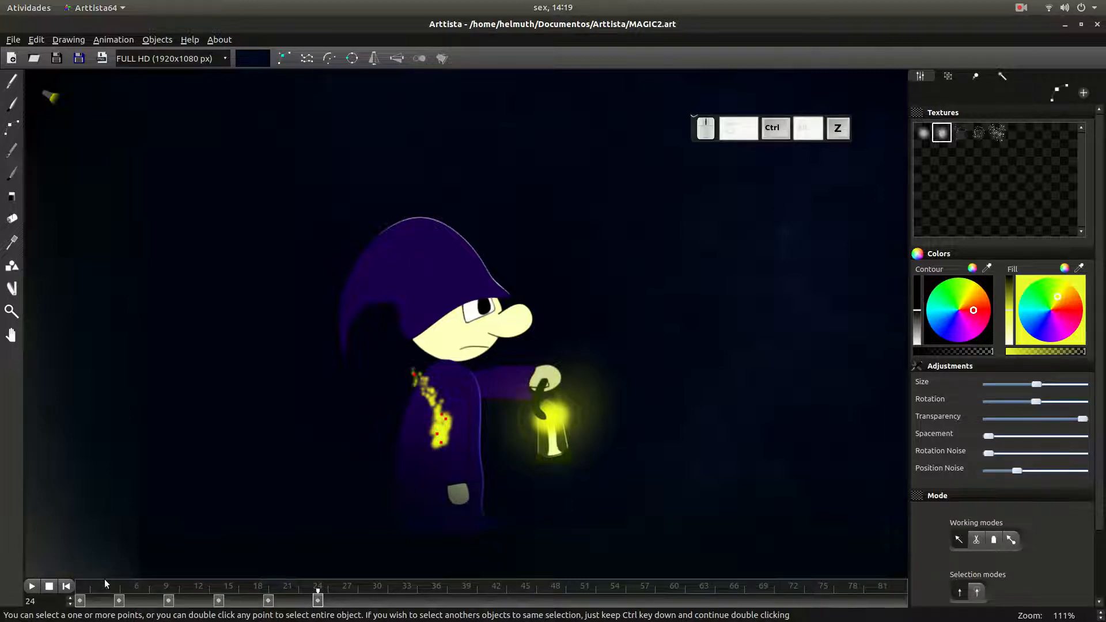
- Interpolate the whole yellow stroke's keyframes across frames 0 to 24
{"action": "left_click_drag", "start_coordinate": [78, 602], "coordinate": [318, 602]}
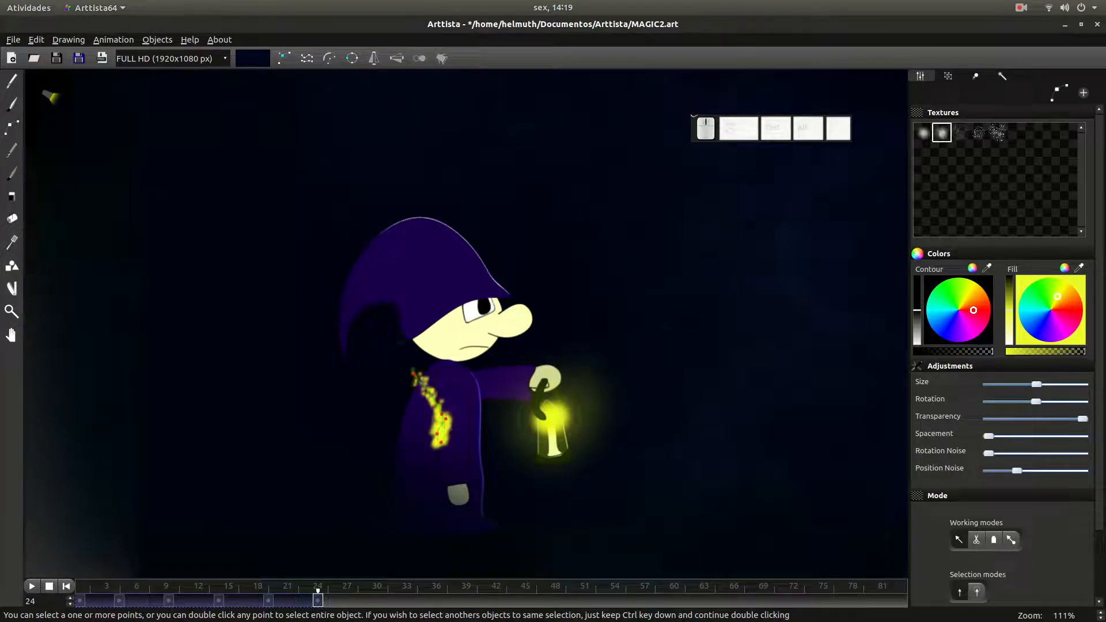
{"action": "left_click_drag", "start_coordinate": [381, 315], "coordinate": [508, 458]}
{"action": "right_click", "coordinate": [523, 390]}
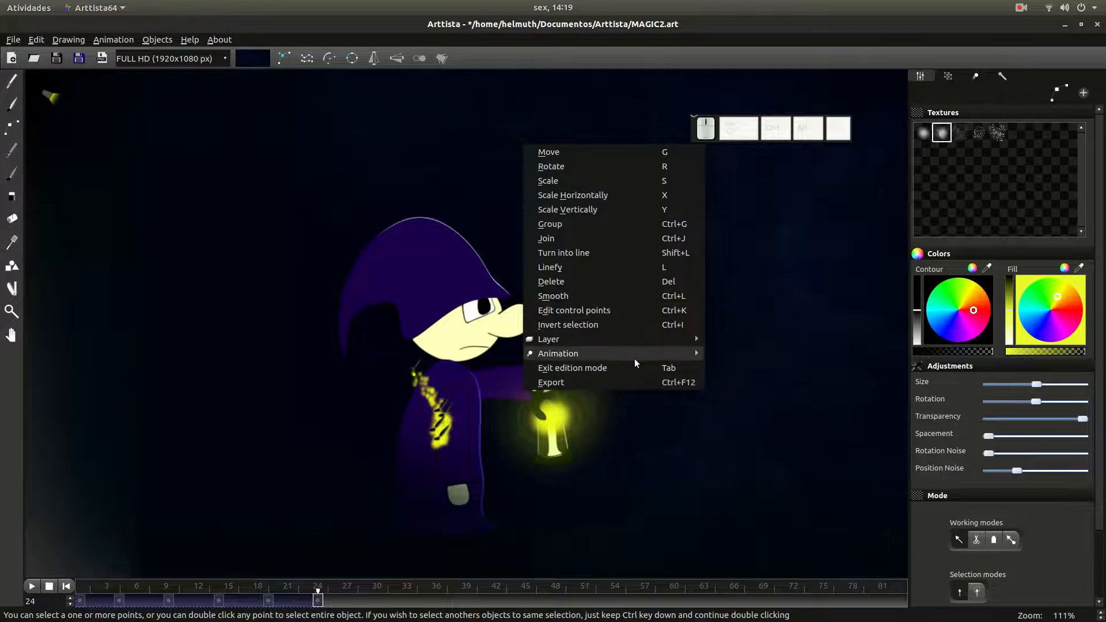
{"action": "mouse_move", "coordinate": [635, 354]}
{"action": "left_click", "coordinate": [744, 411]}
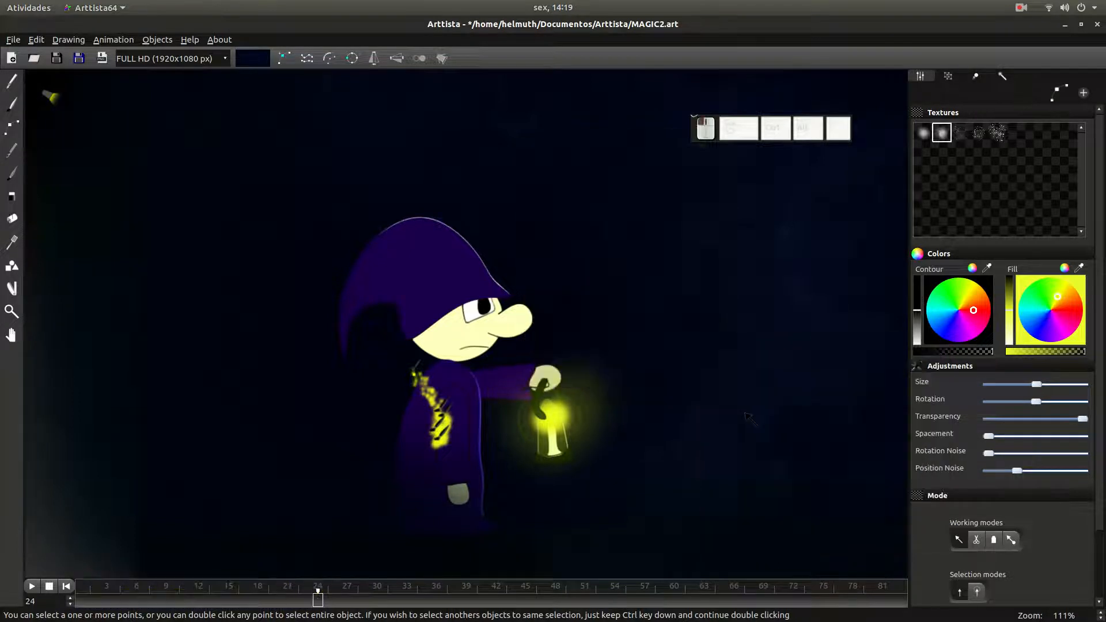
- Copy the yellow stroke's interpolated frames 0 to 24 to the range starting at frame 25
{"action": "mouse_move", "coordinate": [310, 601]}
{"action": "left_mouse_down"}
{"action": "mouse_move", "coordinate": [68, 613]}
{"action": "mouse_move", "coordinate": [338, 611]}
{"action": "mouse_move", "coordinate": [309, 603]}
{"action": "mouse_move", "coordinate": [317, 601]}
{"action": "left_mouse_up"}
{"action": "left_click_drag", "start_coordinate": [318, 602], "coordinate": [80, 603]}
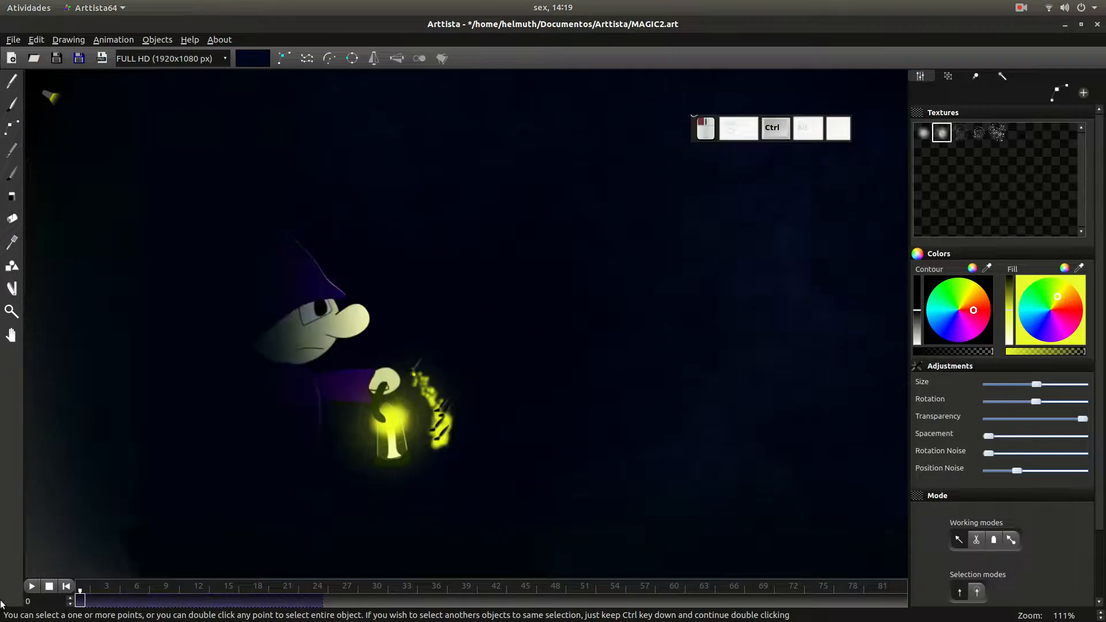
{"action": "left_click", "coordinate": [328, 603]}
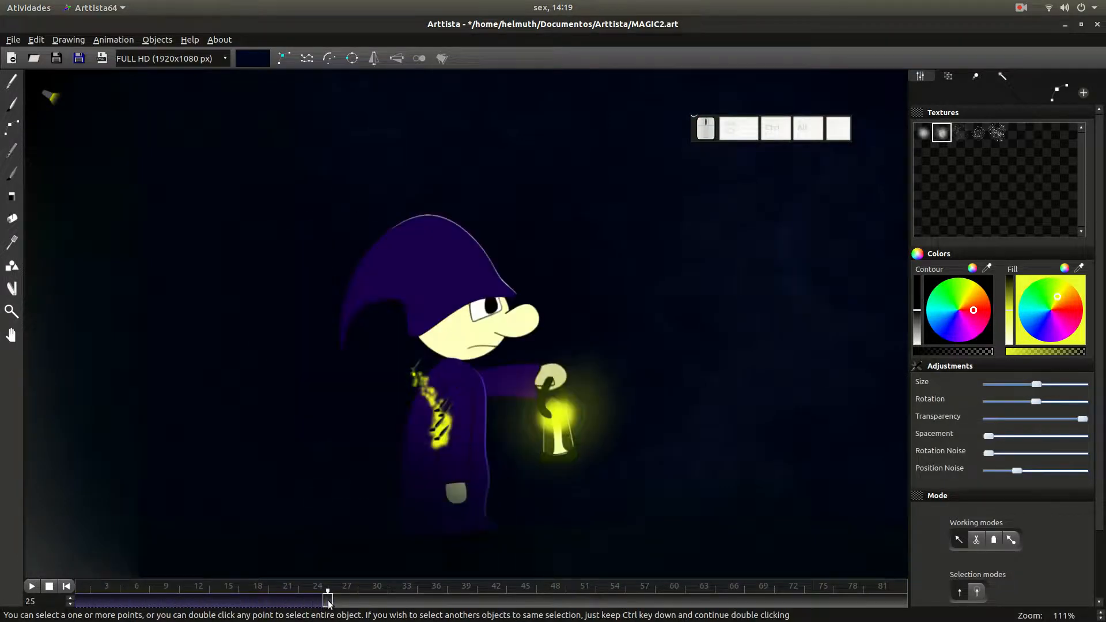
{"action": "right_click", "coordinate": [328, 603]}
{"action": "left_click", "coordinate": [376, 406]}
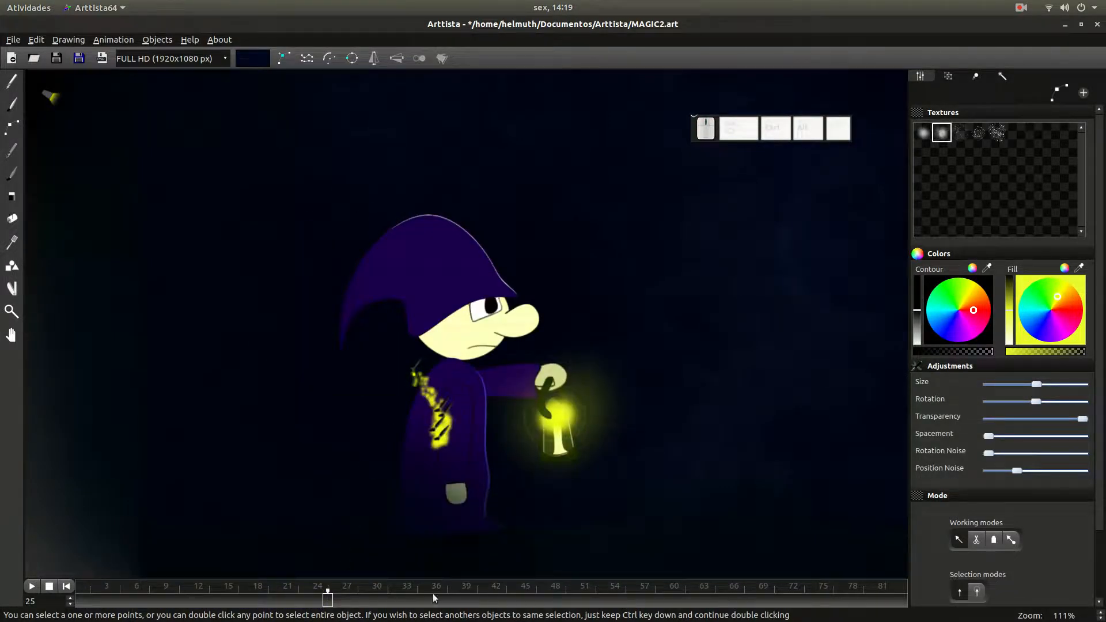
- Copy the yellow stroke's animation from frames 0 to 49 to the range starting at frame 50, and return to frame 0
{"action": "left_click_drag", "start_coordinate": [464, 602], "coordinate": [78, 602]}
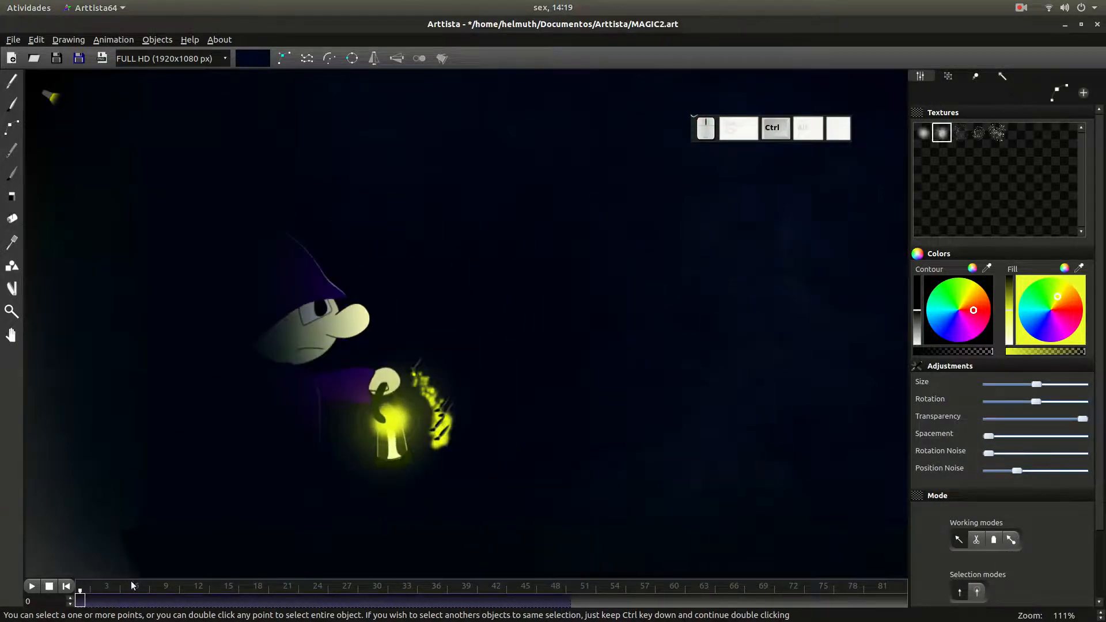
{"action": "left_click", "coordinate": [578, 603]}
{"action": "right_click", "coordinate": [578, 603]}
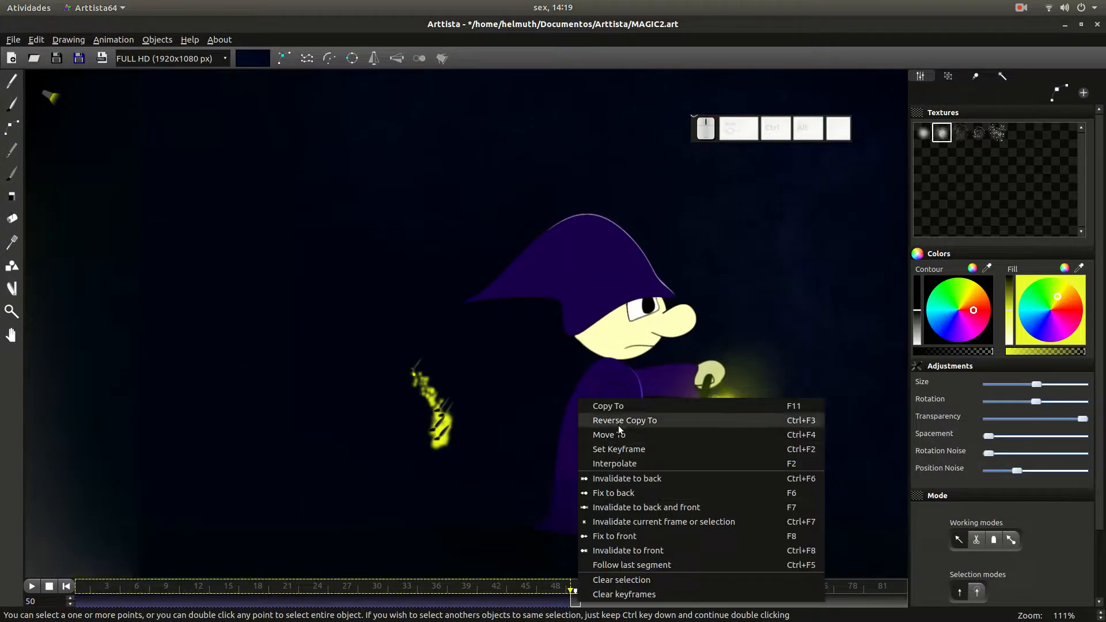
{"action": "left_click", "coordinate": [606, 597]}
{"action": "left_click_drag", "start_coordinate": [606, 597], "coordinate": [80, 599]}
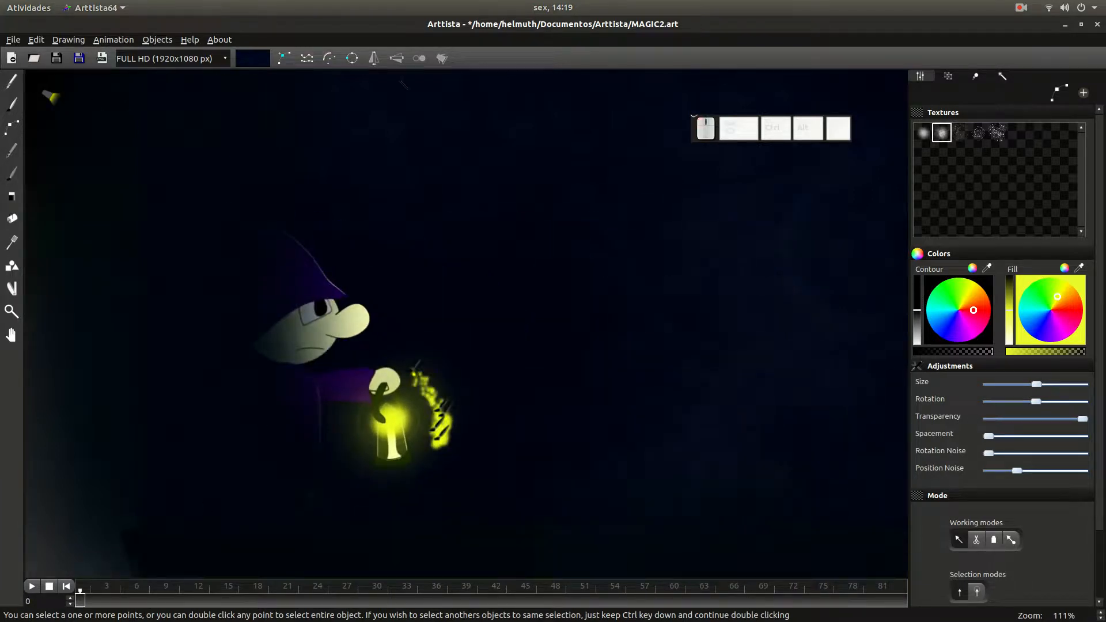
- Show all objects' points at frame 0 and make the yellow stroke follow the candle segment inside the lantern
{"action": "left_click", "coordinate": [443, 58]}
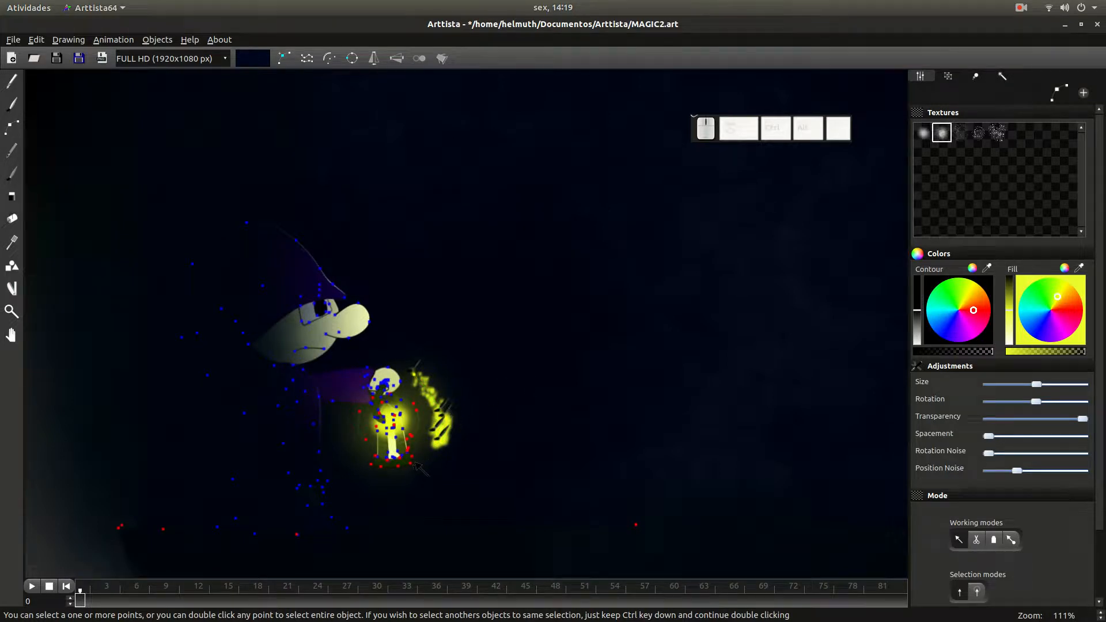
{"action": "scroll", "coordinate": [415, 461], "scroll_direction": "up", "scroll_amount": 3}
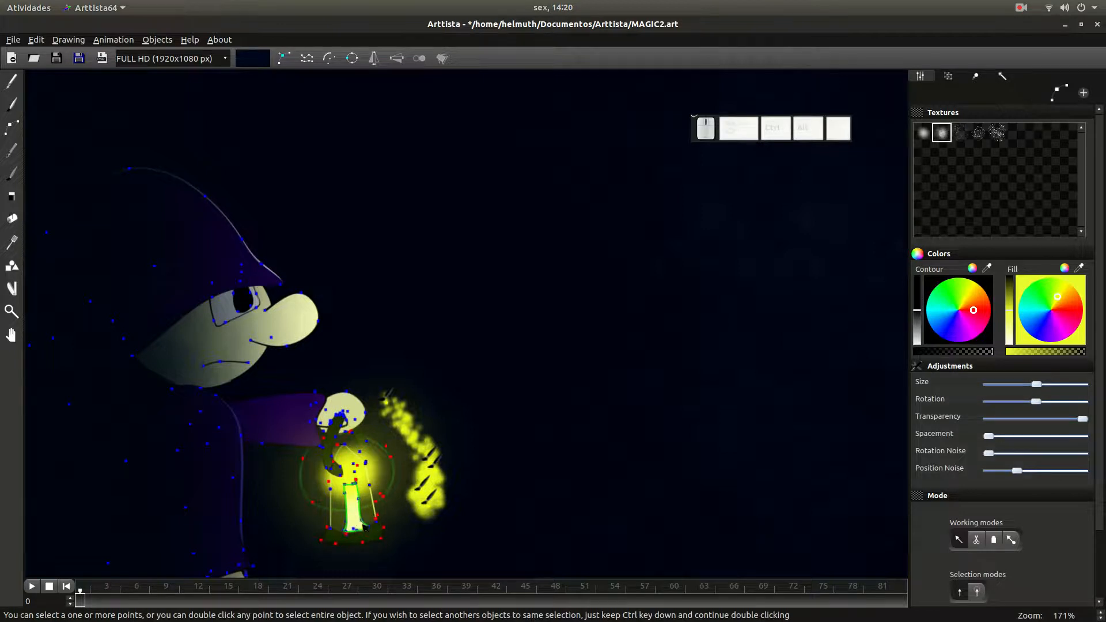
{"action": "key", "text": "ctrl"}
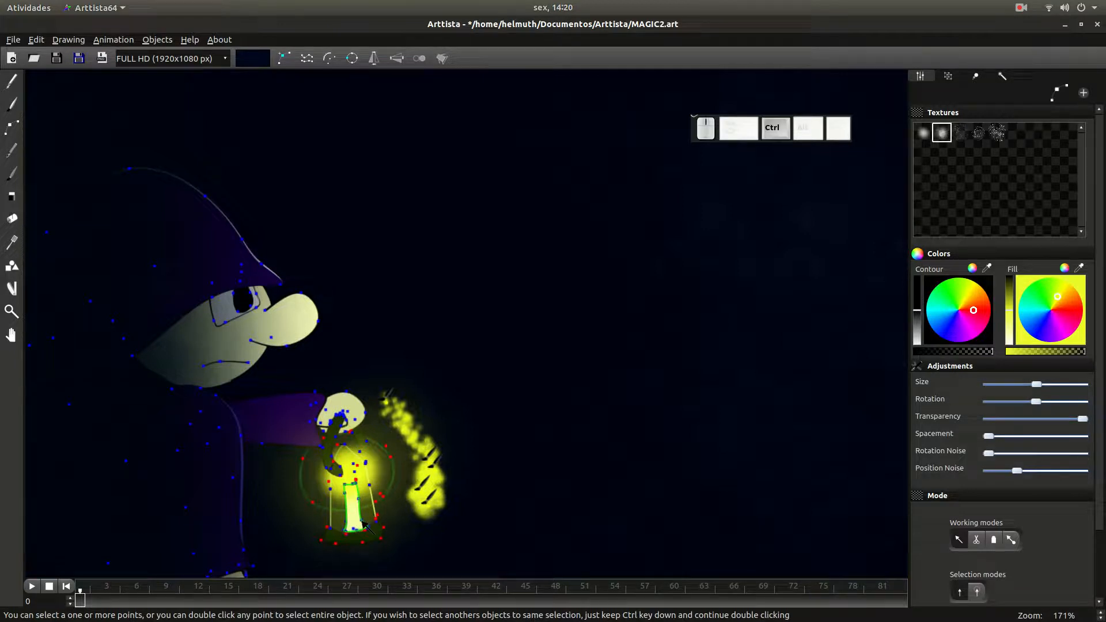
{"action": "double_click", "coordinate": [362, 523], "text": "ctrl"}
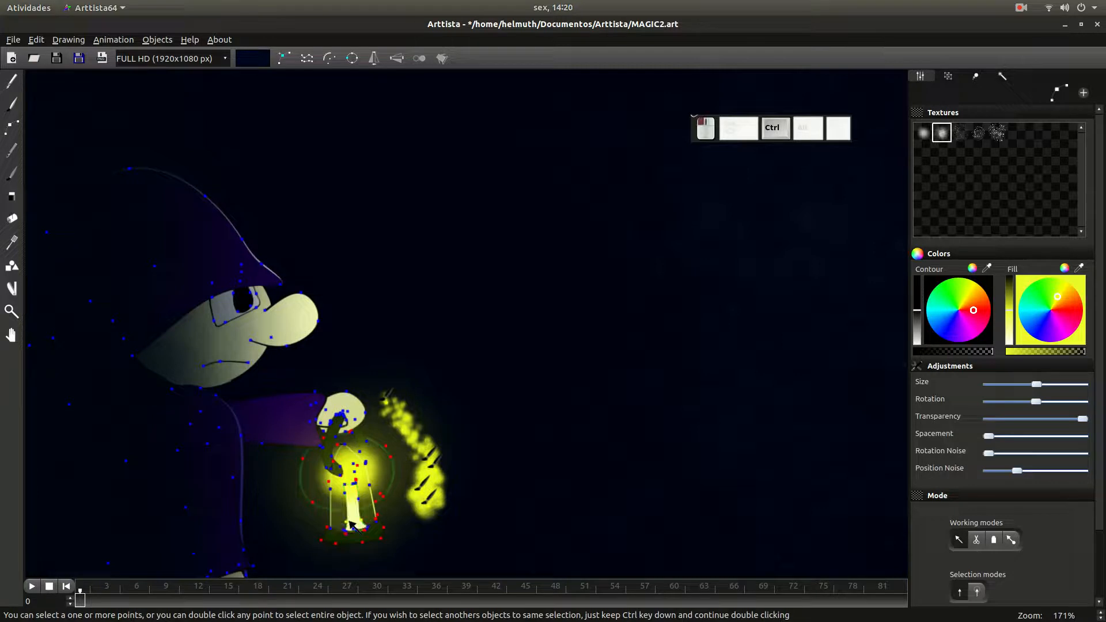
{"action": "right_click", "coordinate": [637, 360]}
{"action": "mouse_move", "coordinate": [749, 565]}
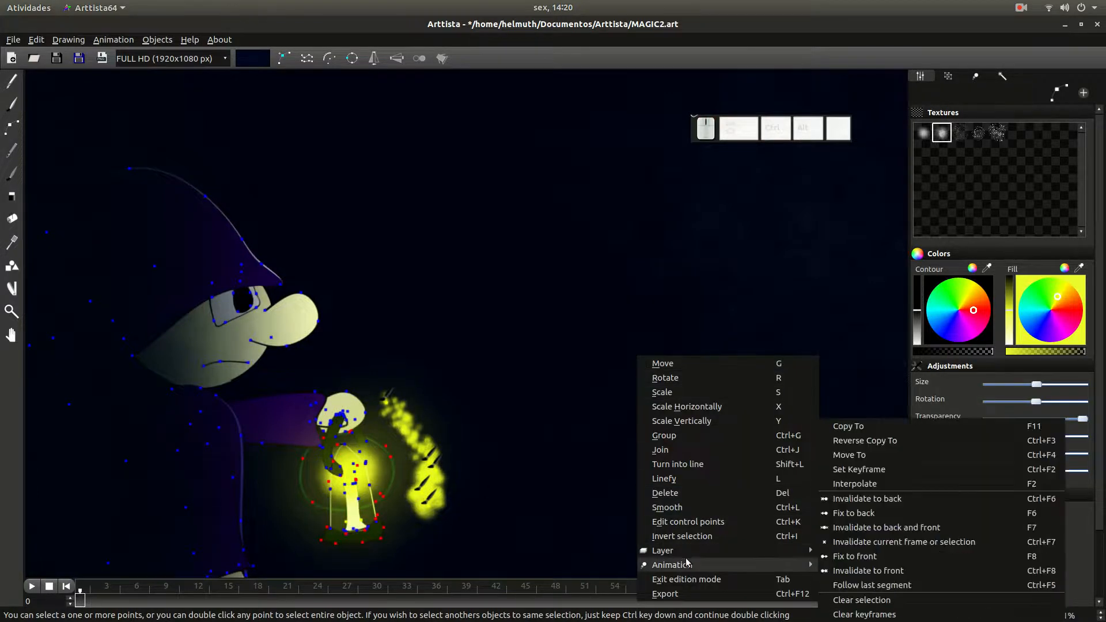
{"action": "left_click", "coordinate": [884, 586]}
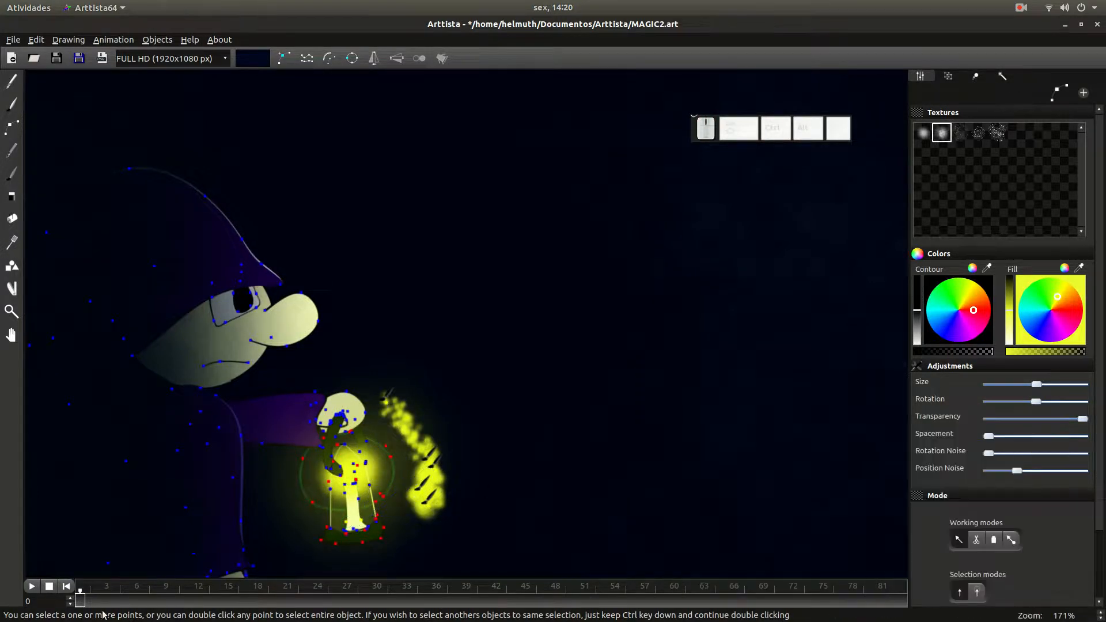
- Leave edit mode and scrub the animation from frame 0 to check that the yellow glow follows the lantern
{"action": "left_click", "coordinate": [12, 105]}
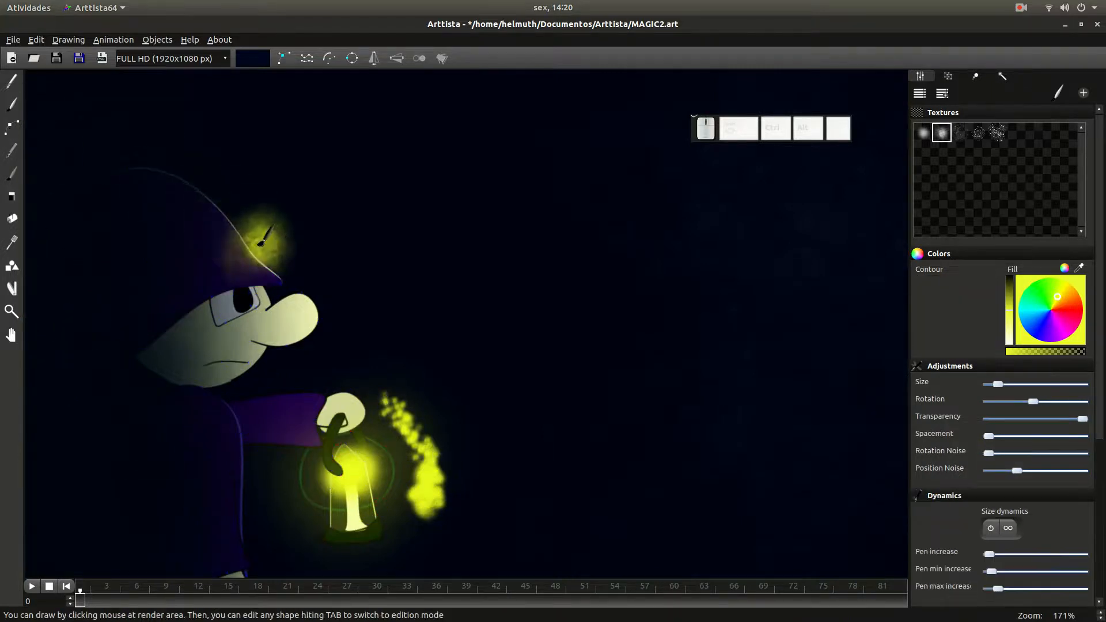
{"action": "scroll", "coordinate": [264, 249], "scroll_direction": "down", "scroll_amount": 6}
{"action": "mouse_move", "coordinate": [84, 602]}
{"action": "left_mouse_down"}
{"action": "mouse_move", "coordinate": [230, 600]}
{"action": "mouse_move", "coordinate": [294, 616]}
{"action": "mouse_move", "coordinate": [321, 602]}
{"action": "mouse_move", "coordinate": [773, 601]}
{"action": "mouse_move", "coordinate": [565, 617]}
{"action": "mouse_move", "coordinate": [112, 584]}
{"action": "mouse_move", "coordinate": [182, 592]}
{"action": "mouse_move", "coordinate": [129, 590]}
{"action": "left_mouse_up"}
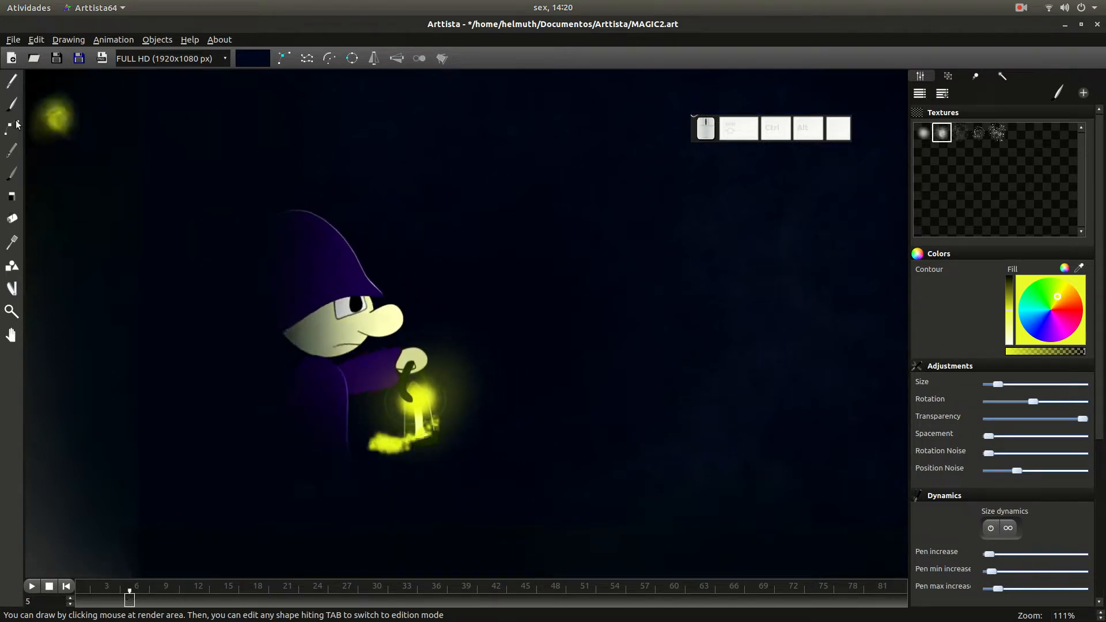
- Select the yellow stroke in the fourth working mode and lower its fill opacity to about one fifth at frame 24
{"action": "key", "text": "Tab"}
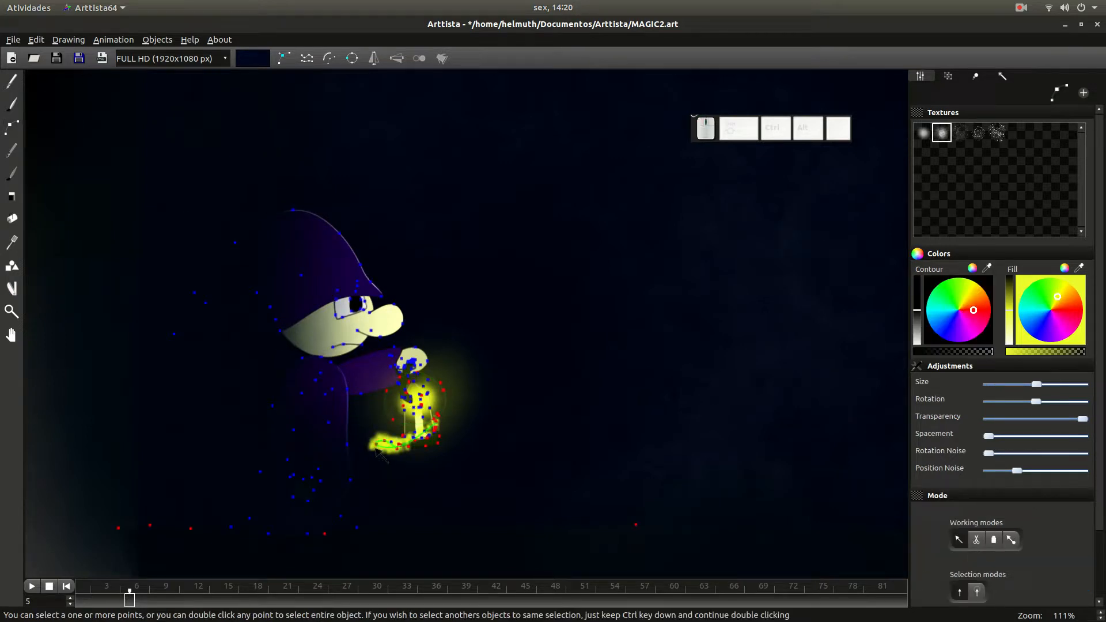
{"action": "double_click", "coordinate": [377, 445]}
{"action": "left_click", "coordinate": [1016, 542]}
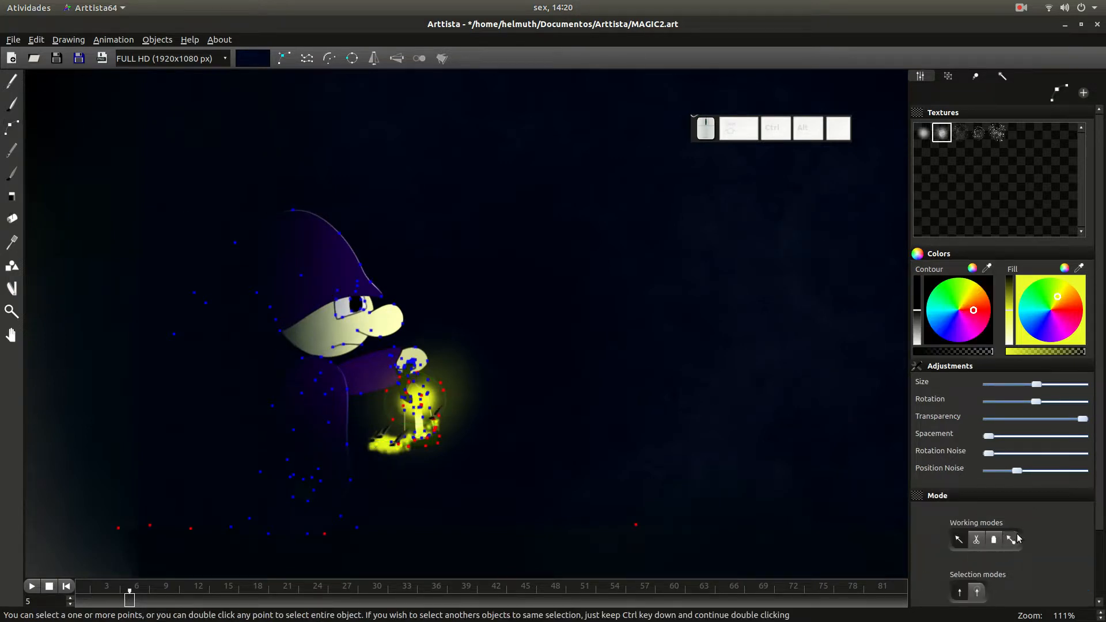
{"action": "left_click", "coordinate": [1012, 538]}
{"action": "left_click_drag", "start_coordinate": [178, 599], "coordinate": [330, 602]}
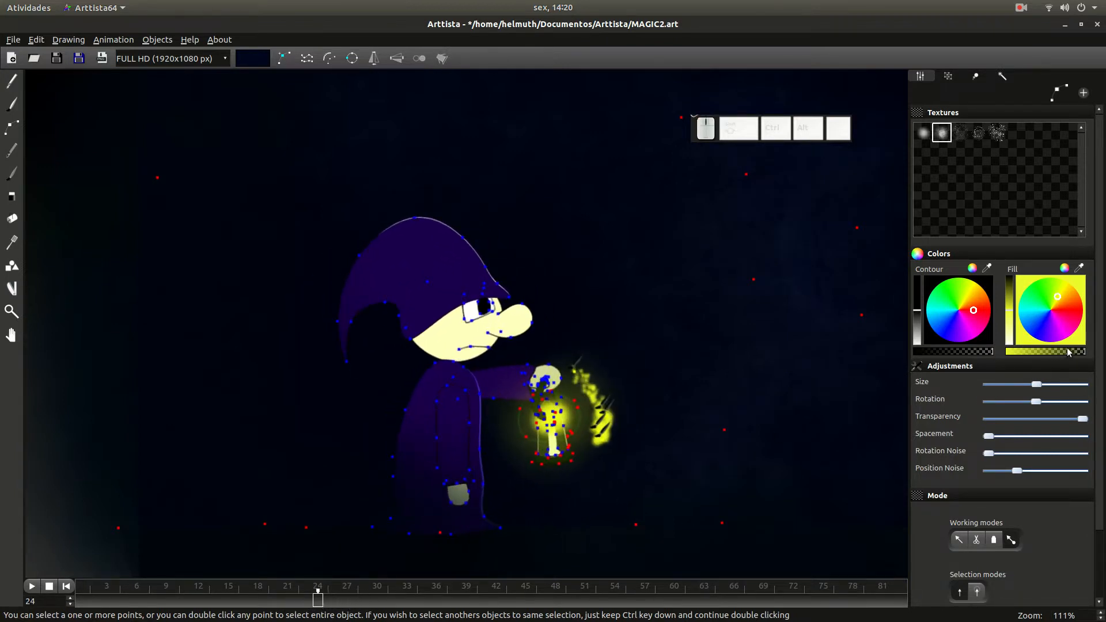
{"action": "left_click_drag", "start_coordinate": [1067, 352], "coordinate": [1024, 361]}
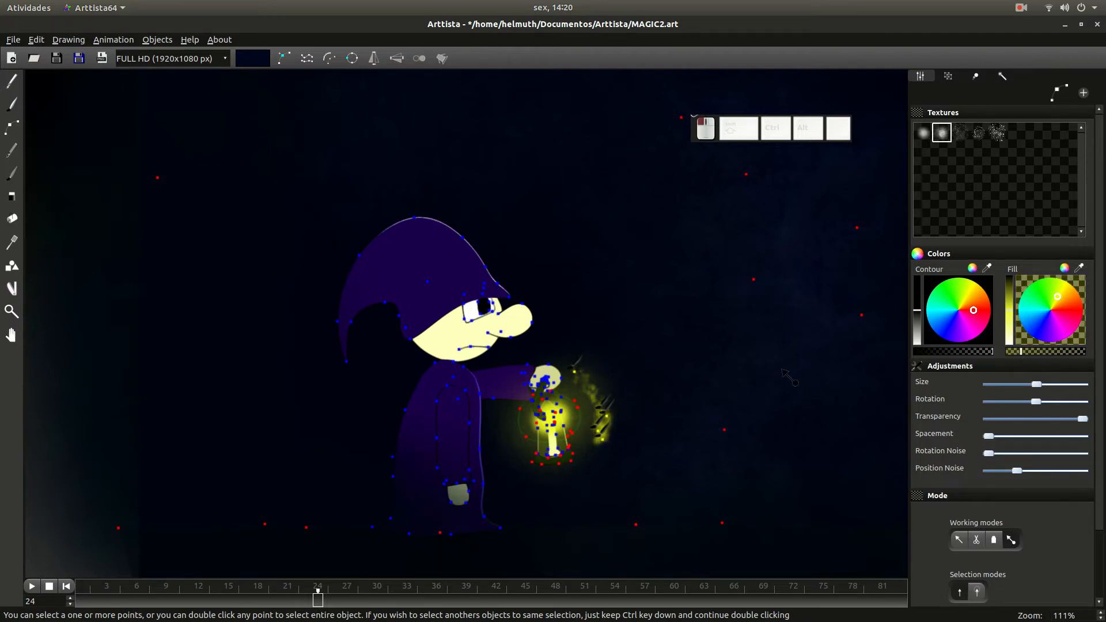